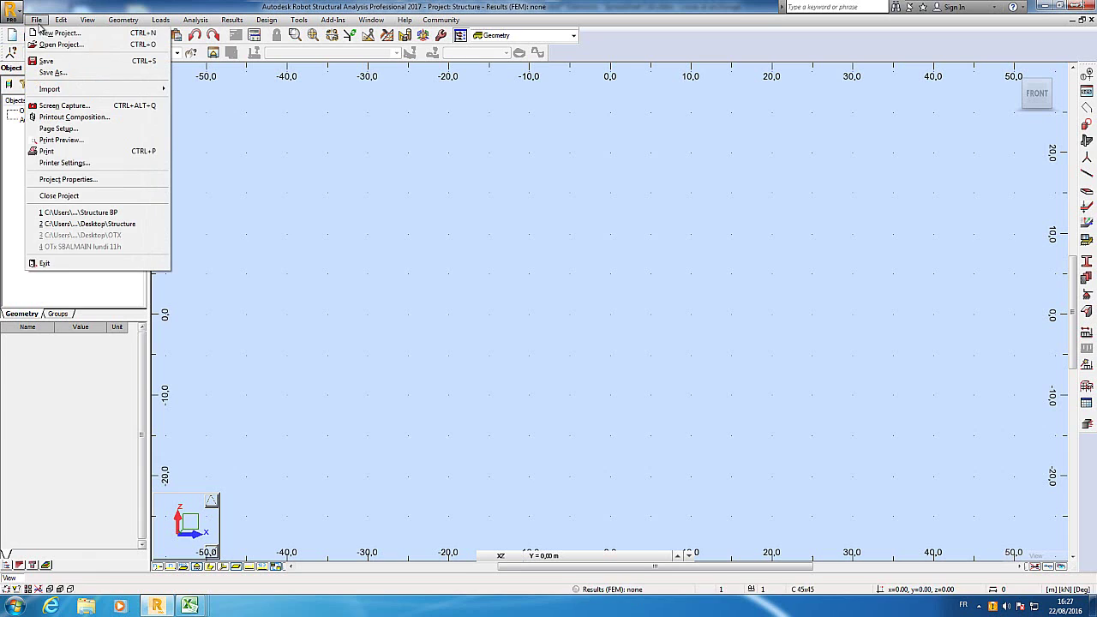
Start a new project of the chosen structure type
click(49, 34)
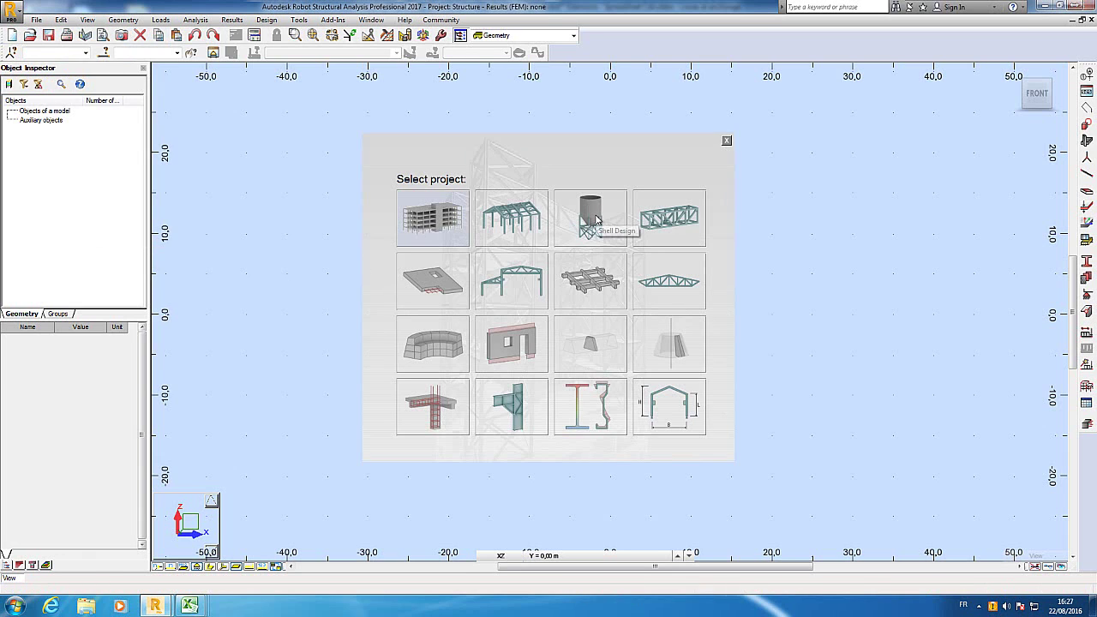
click(727, 142)
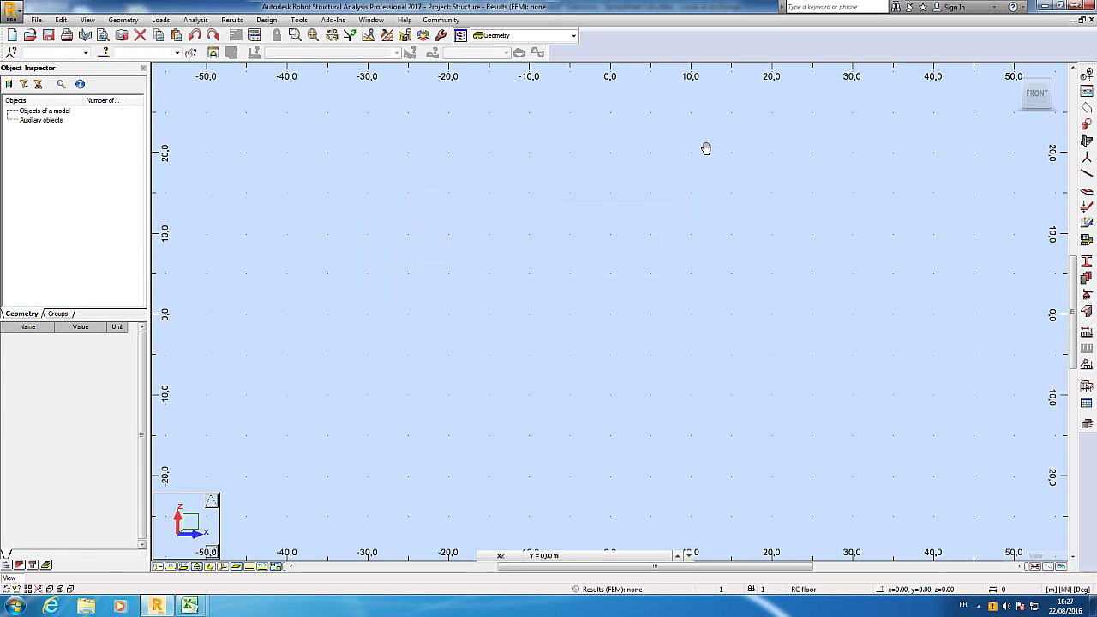
Create structural axes at X = 0 and 10 m, Y = 0 and Z = 0
click(1089, 75)
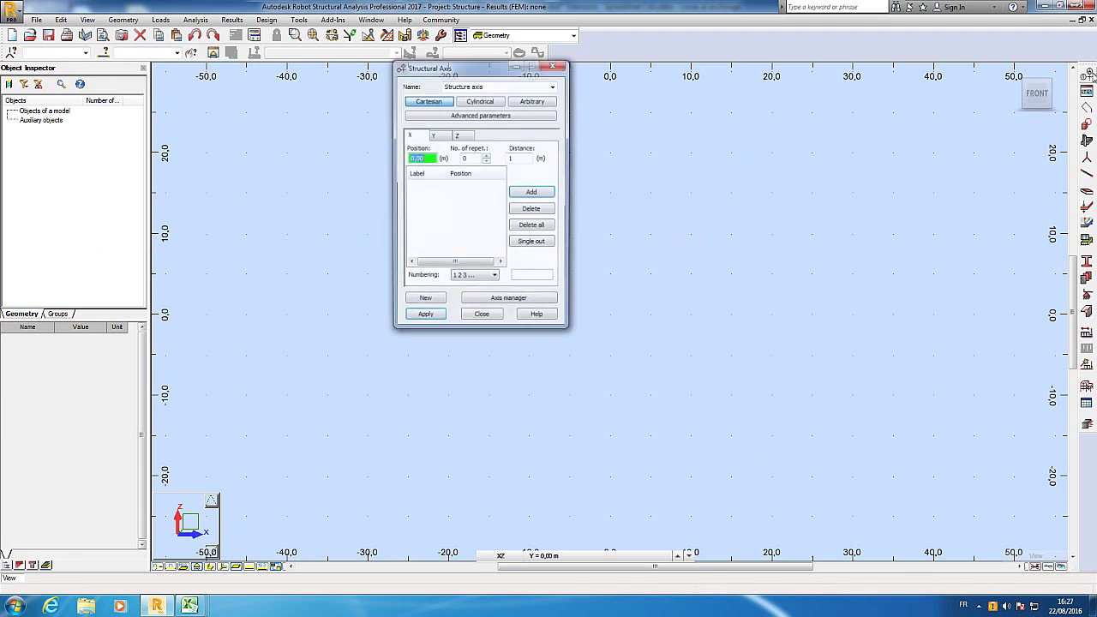
key(Return)
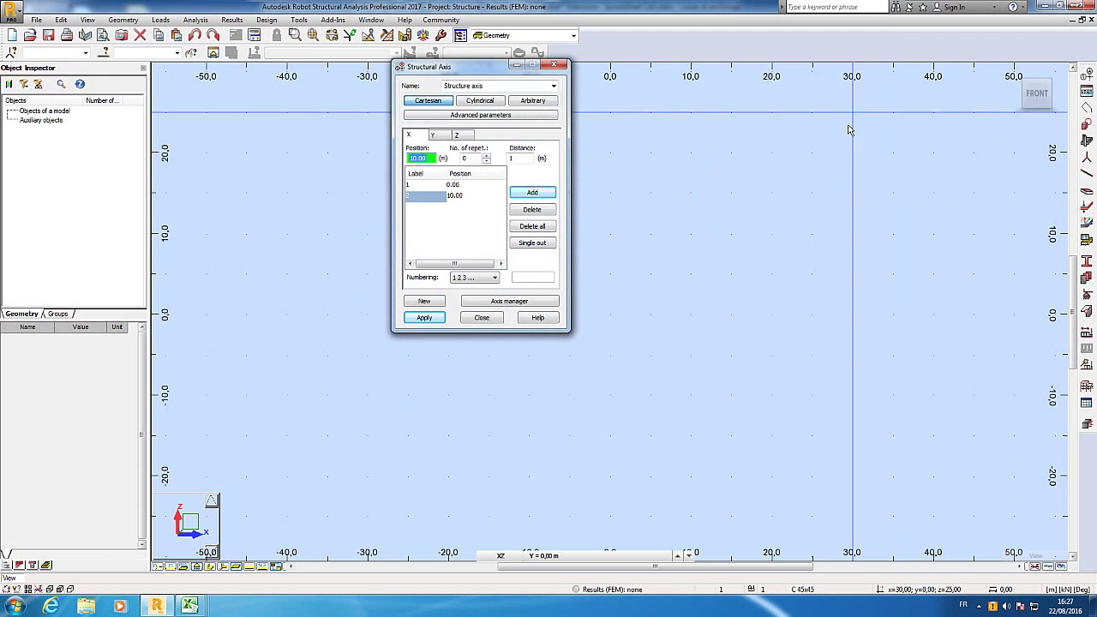
click(440, 137)
key(Return)
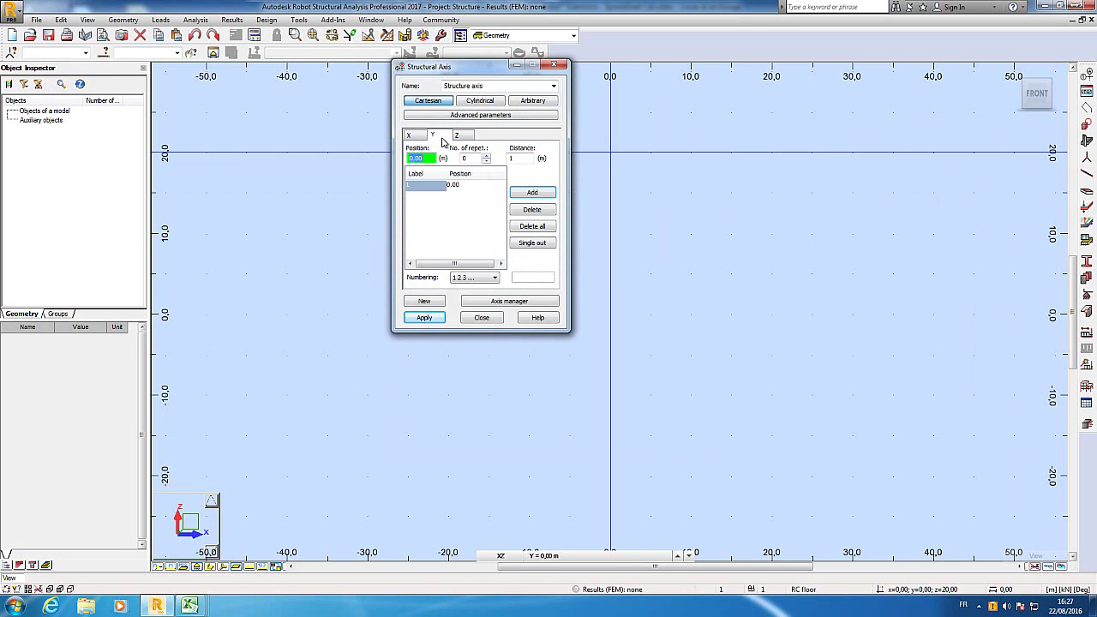
click(463, 137)
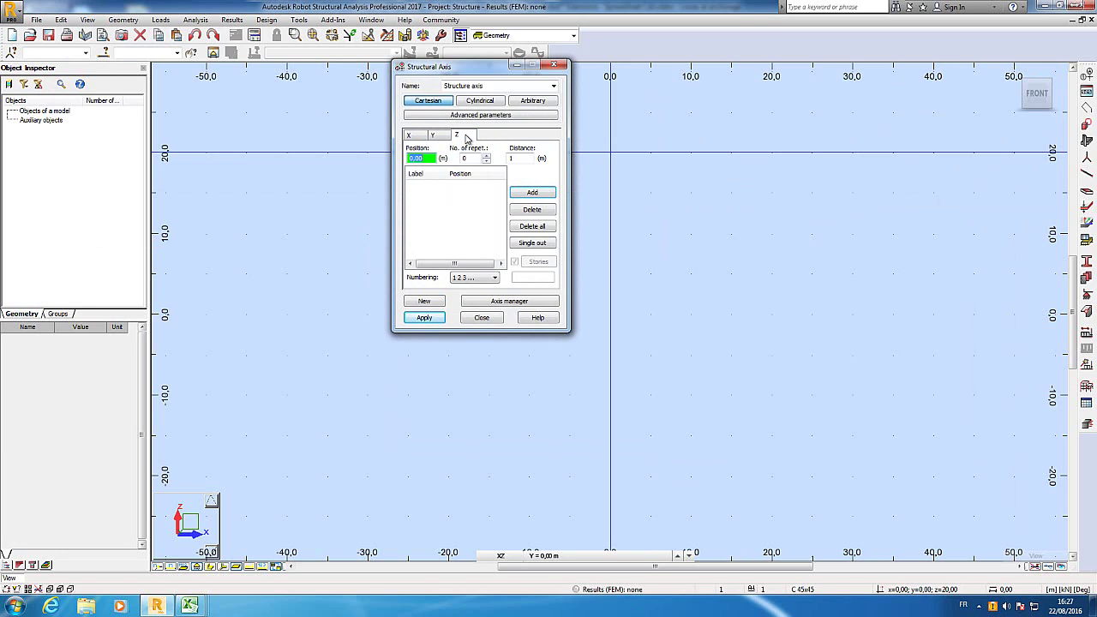
key(Return)
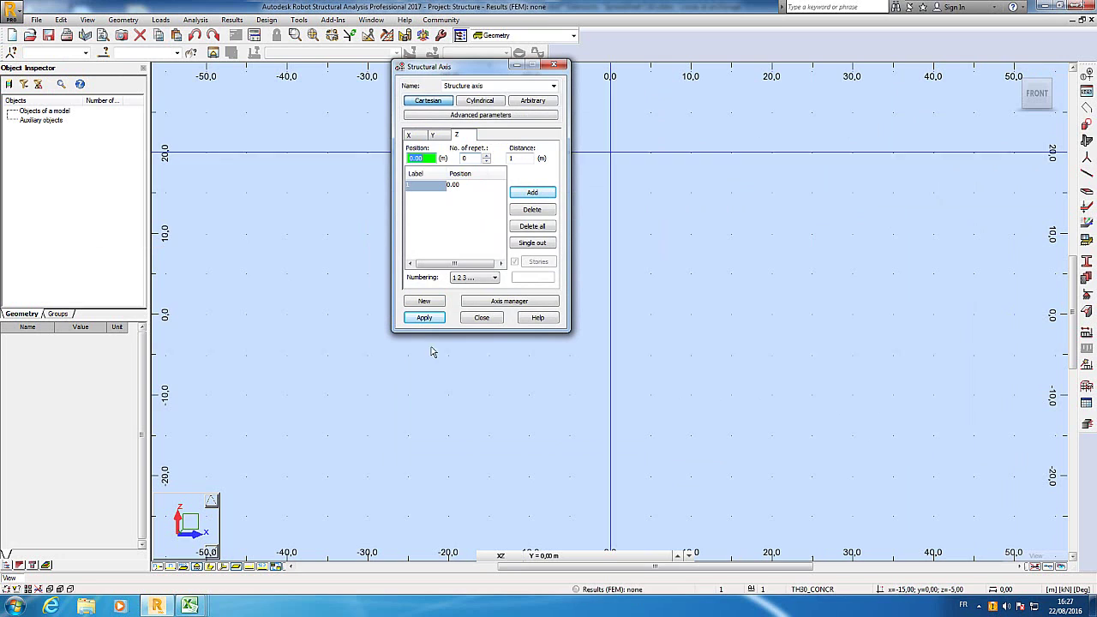
click(424, 318)
Set up a new bar as an RC Beam with section B 30x50
click(482, 318)
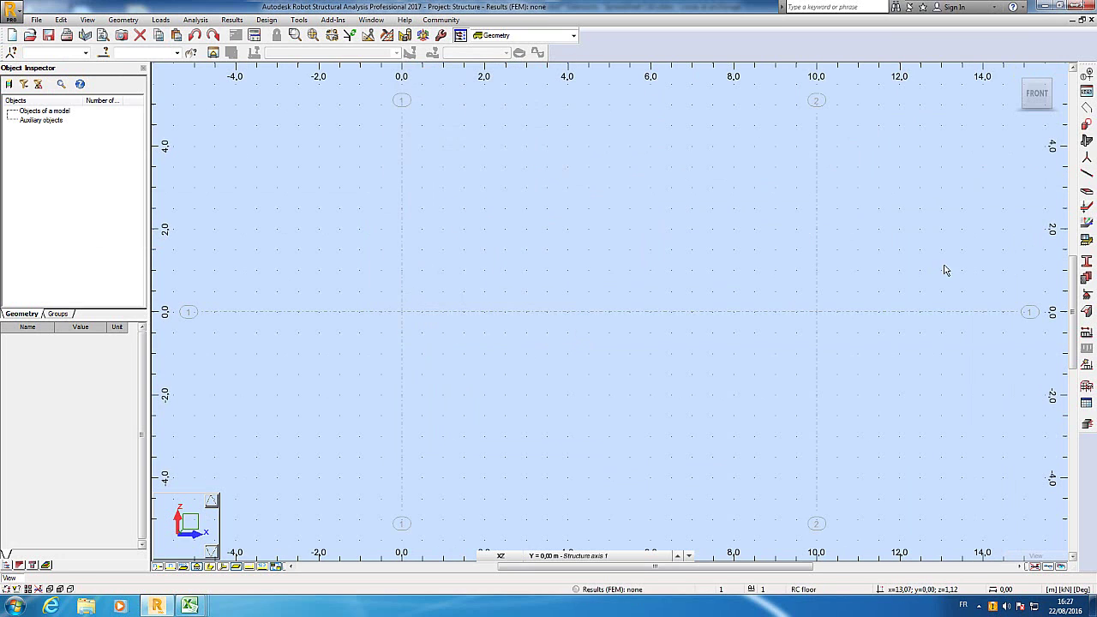
click(1087, 174)
click(512, 134)
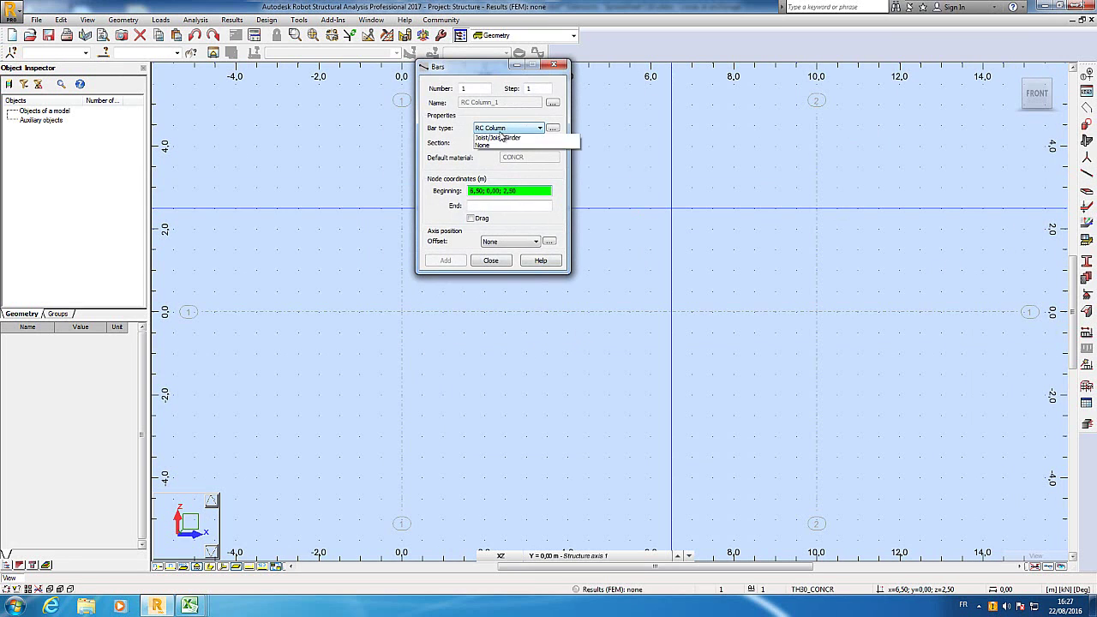
click(501, 195)
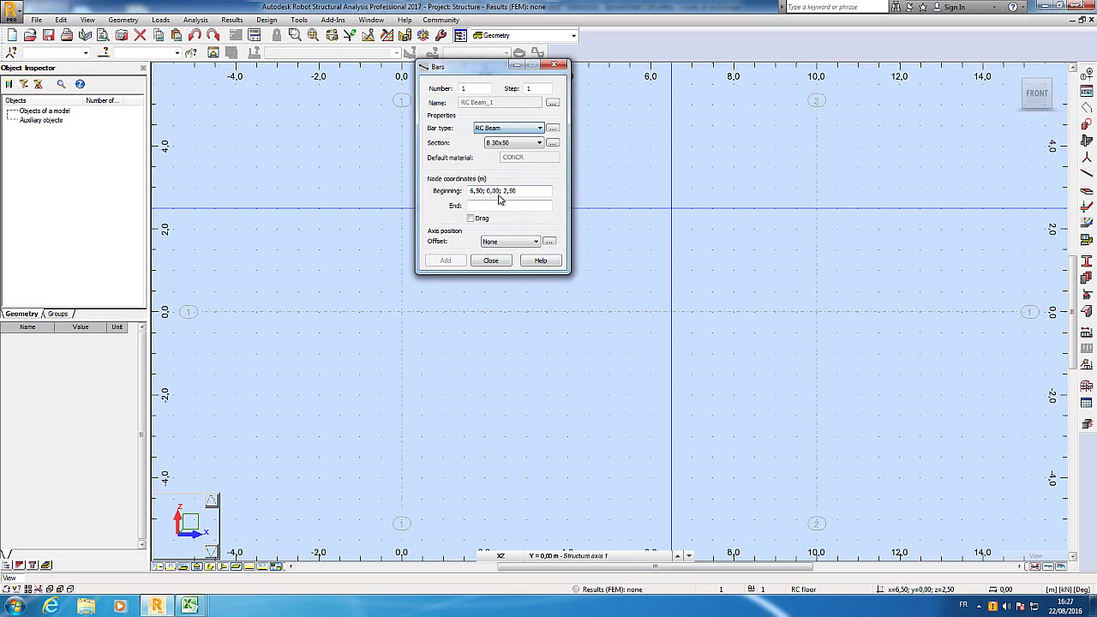
click(512, 143)
click(512, 153)
drag(493, 68, 960, 109)
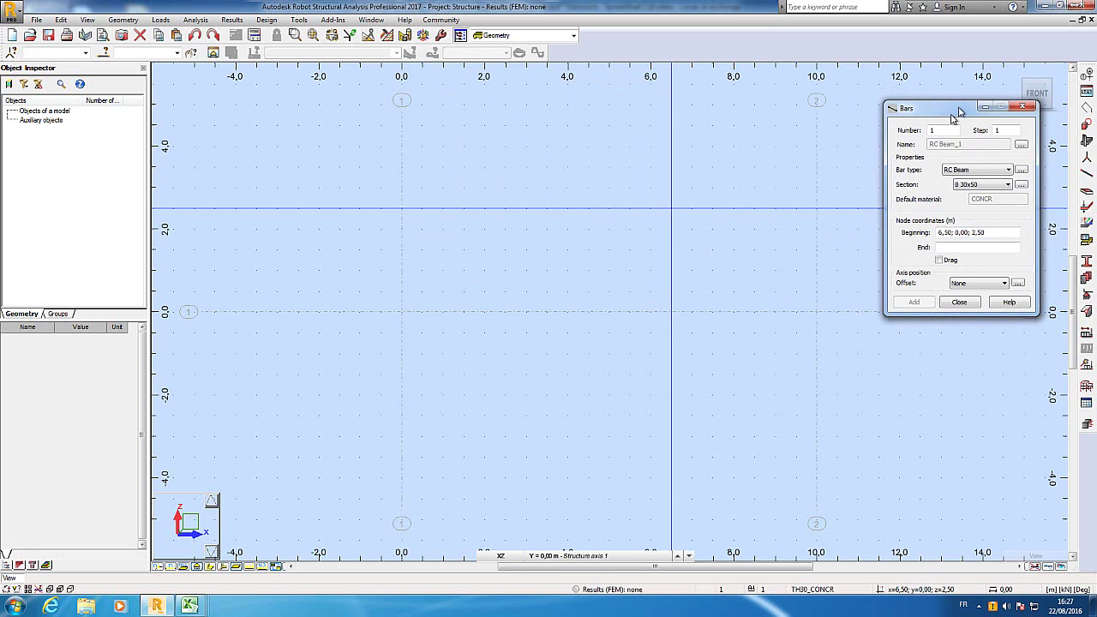
Draw the 10 m beam from node (10,0) to (0,0) and display its section shape
click(817, 311)
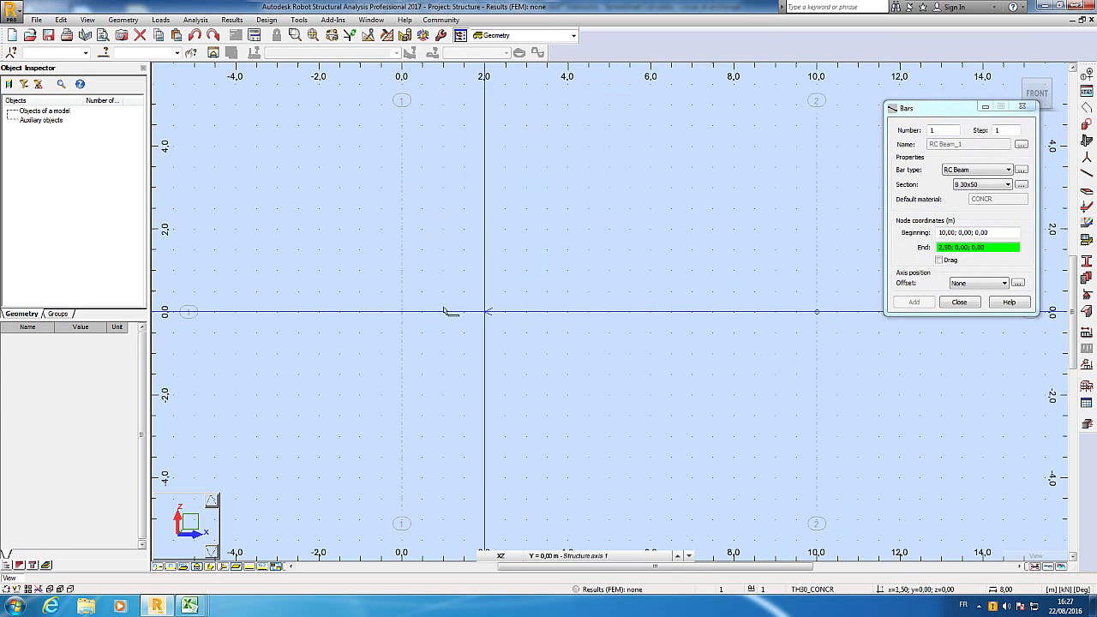
click(401, 312)
click(954, 302)
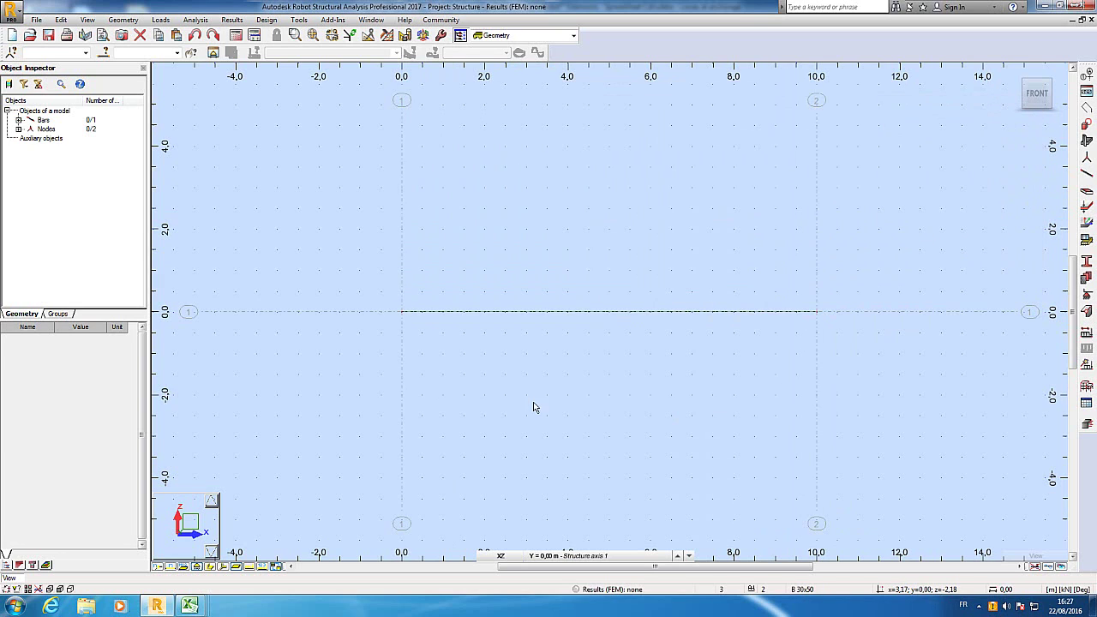
click(213, 568)
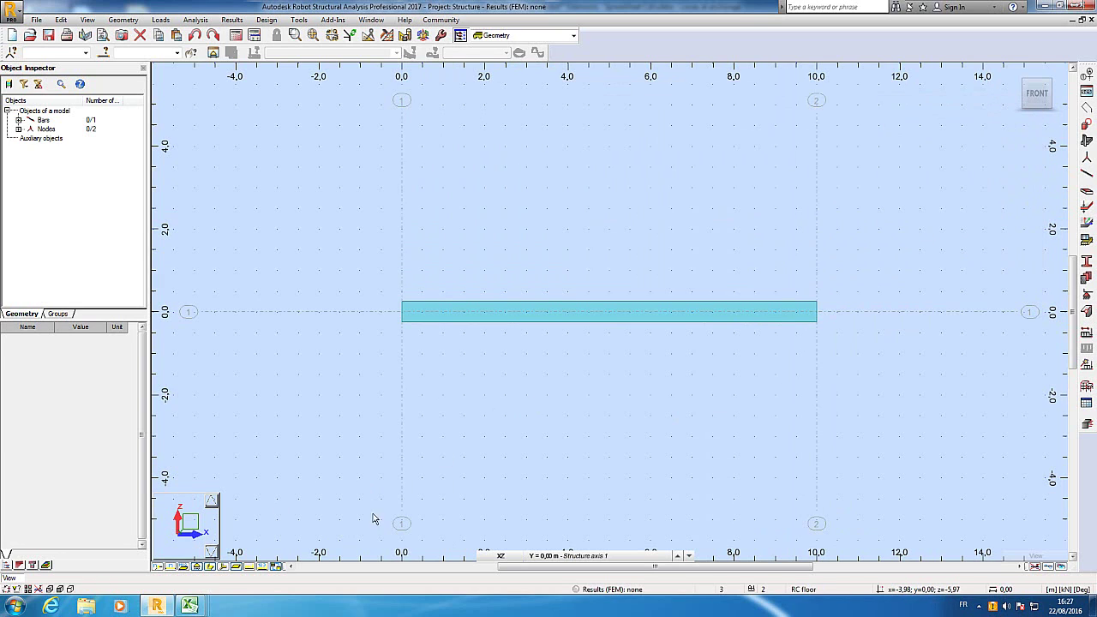
click(1087, 387)
click(1087, 390)
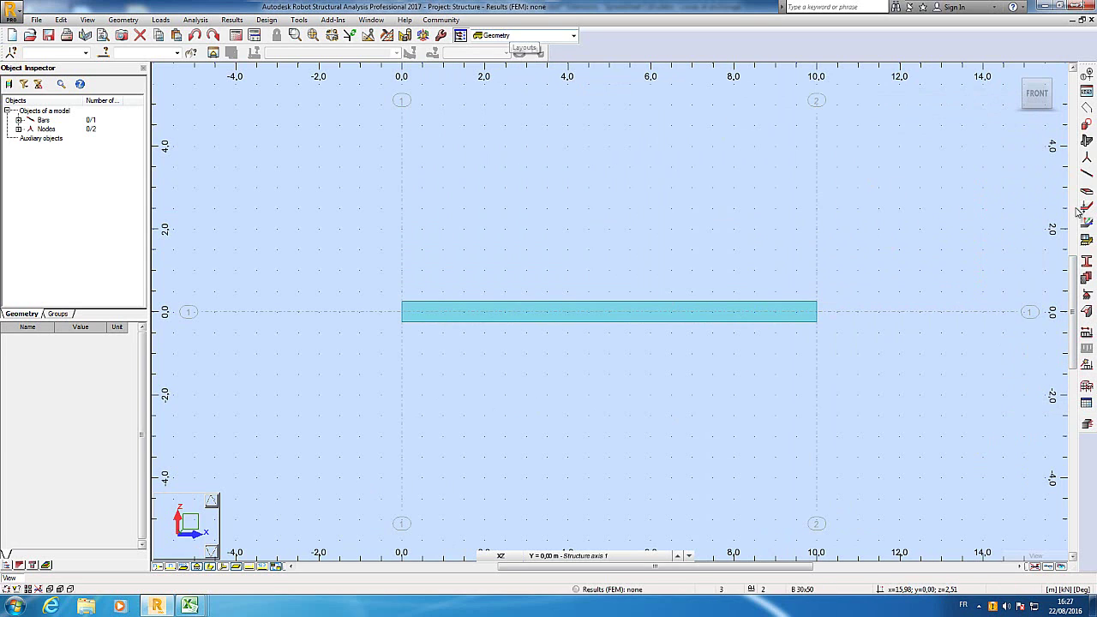
Assign Support_1 to the beam's right-end node at (10,0)
click(1086, 278)
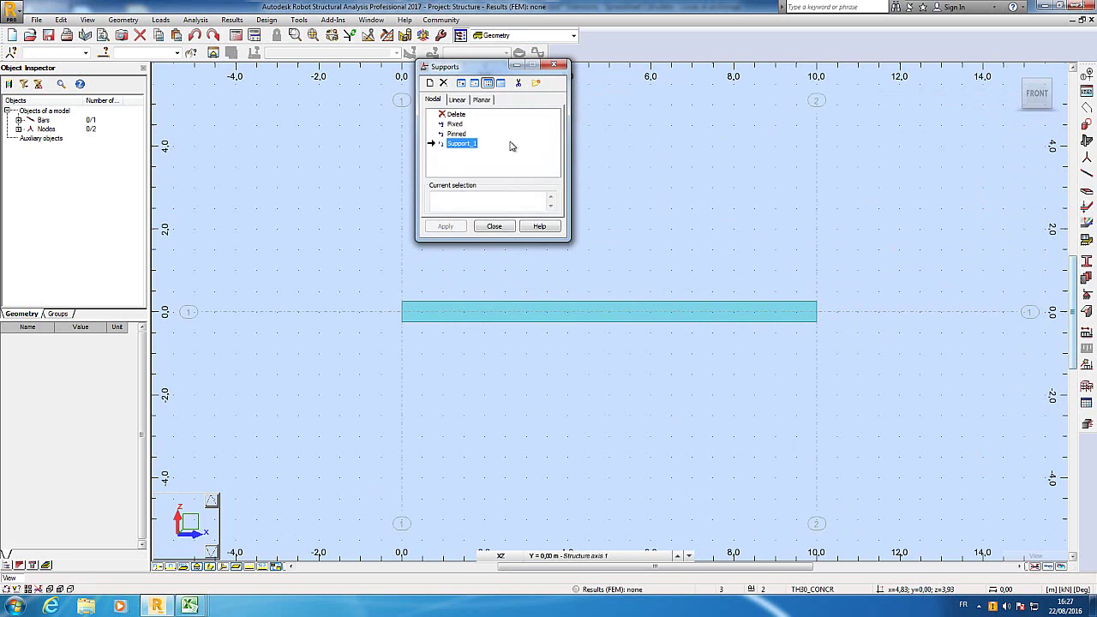
double_click(453, 143)
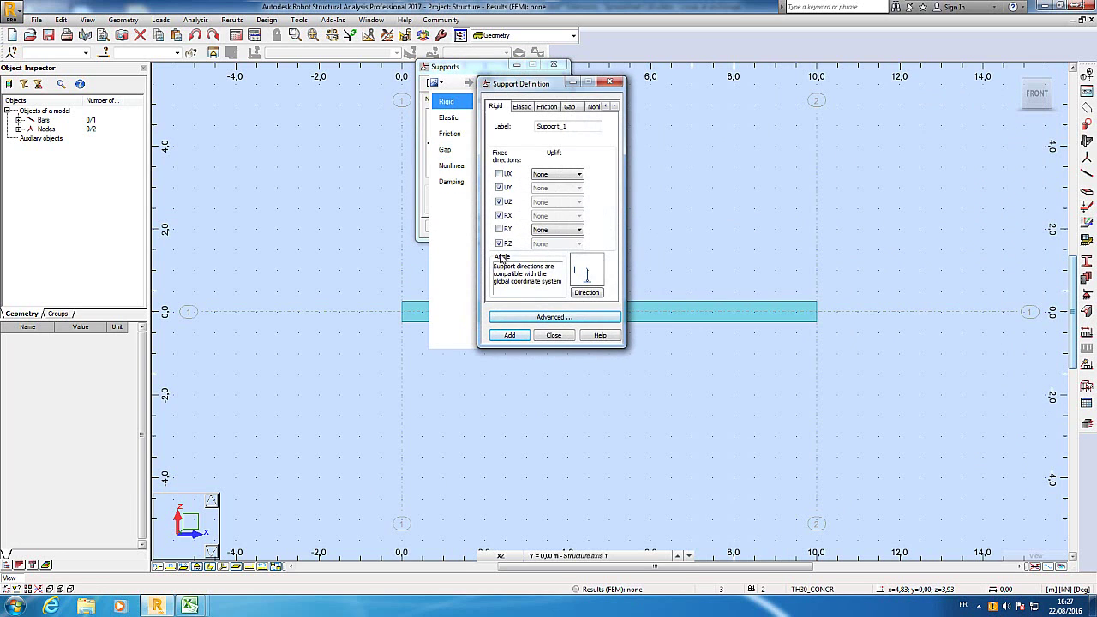
click(554, 336)
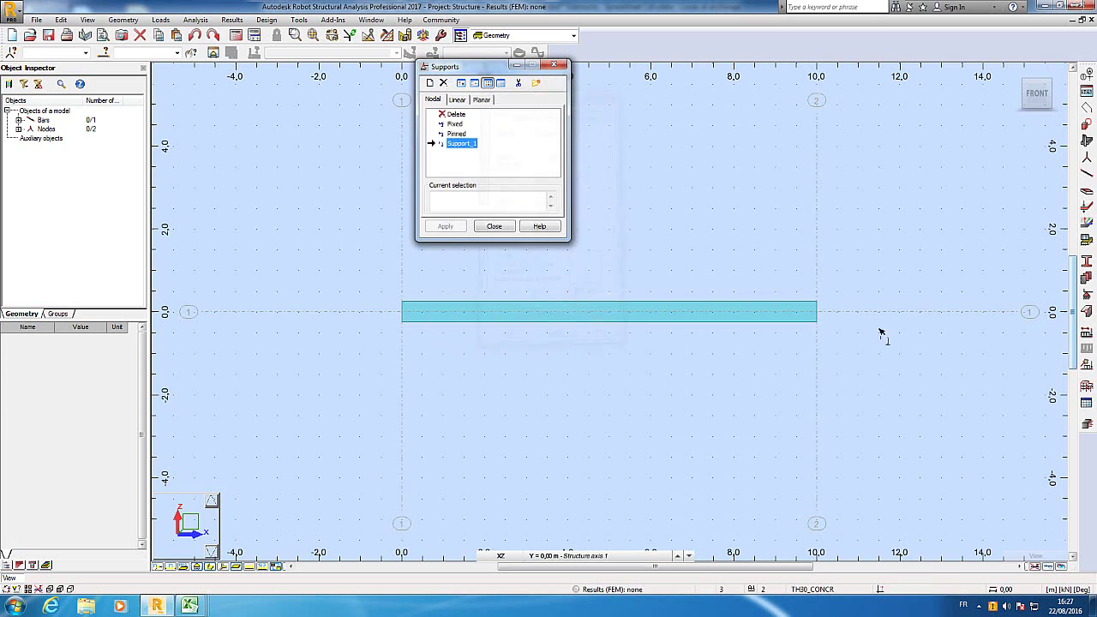
click(818, 313)
Assign a pinned support to the left-end node at (0,0)
double_click(454, 134)
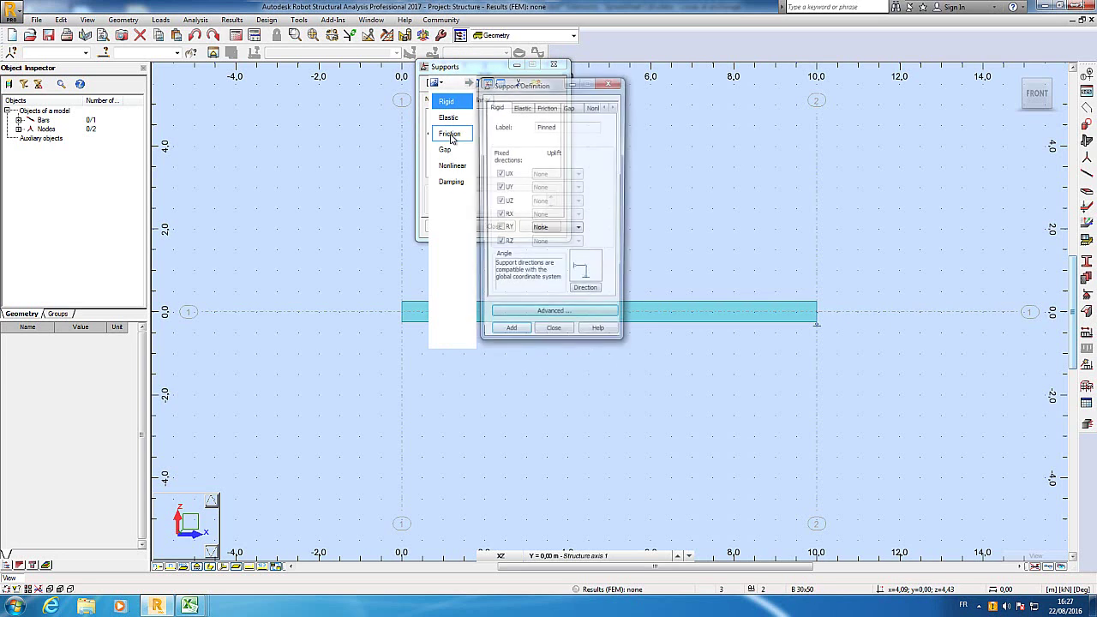
click(554, 335)
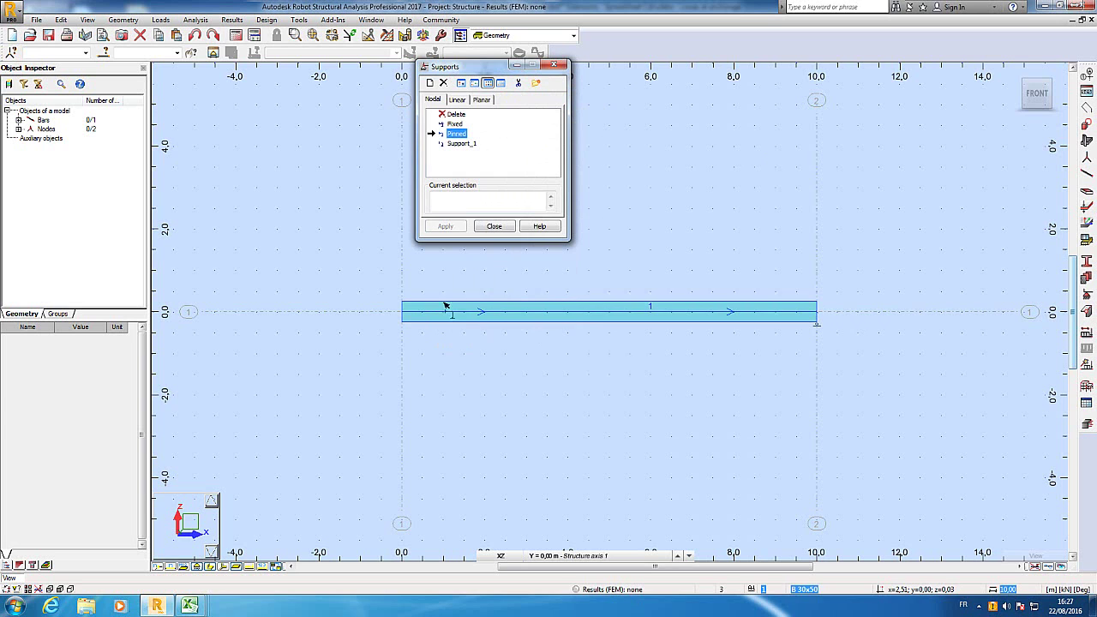
click(402, 312)
click(494, 225)
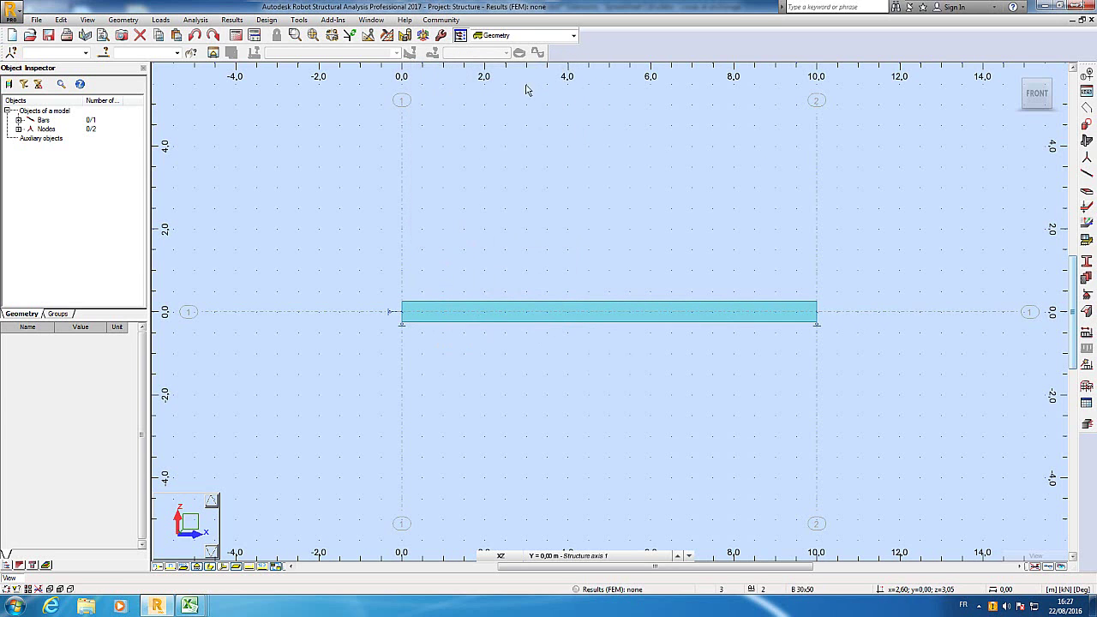
Switch to the Loads layout and add dead load cases DL1 and DL2
click(519, 35)
click(511, 101)
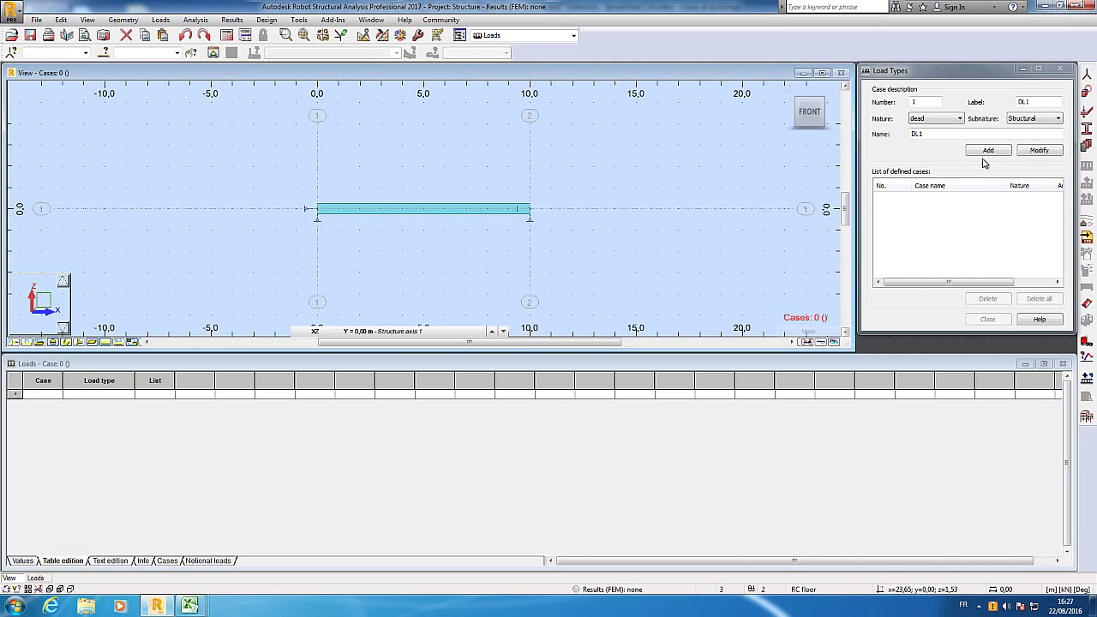
click(988, 151)
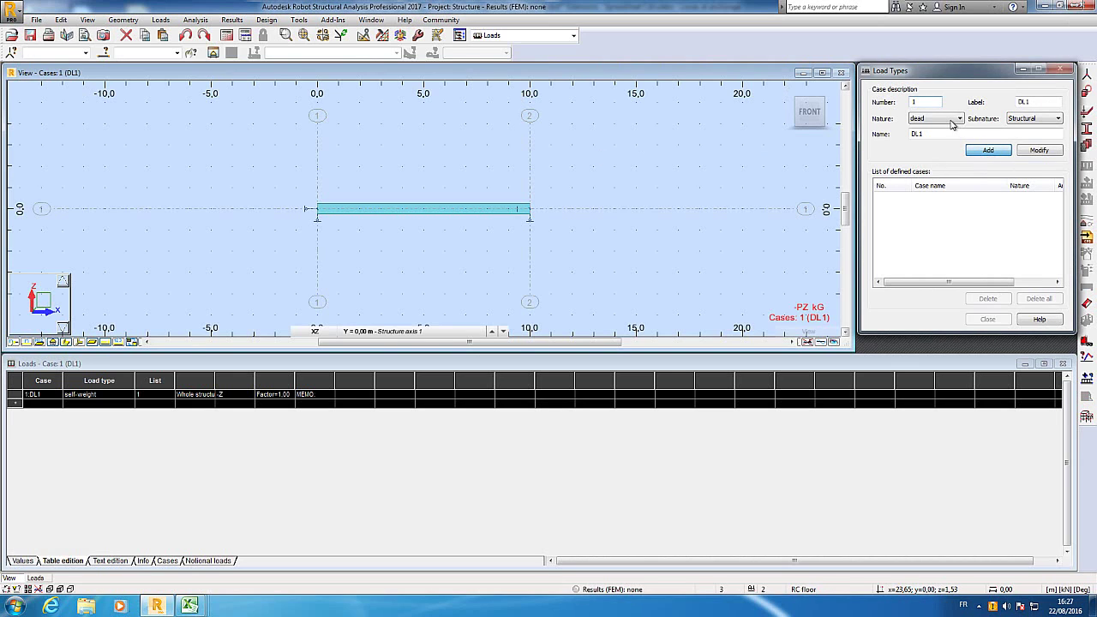
click(990, 152)
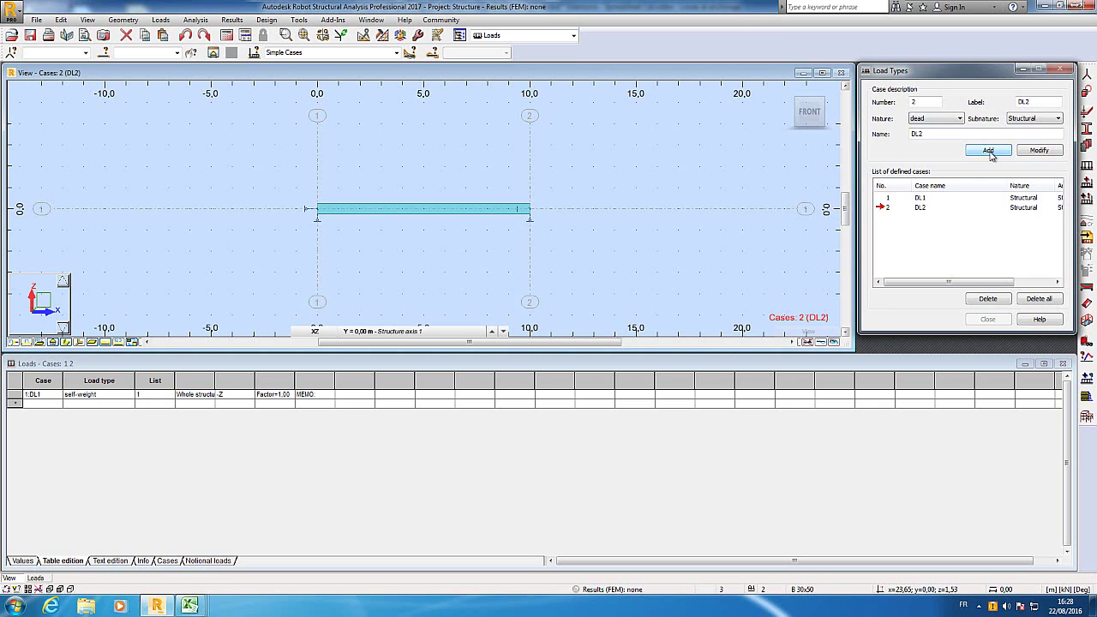
Add live load case LL1 of Category A
click(925, 120)
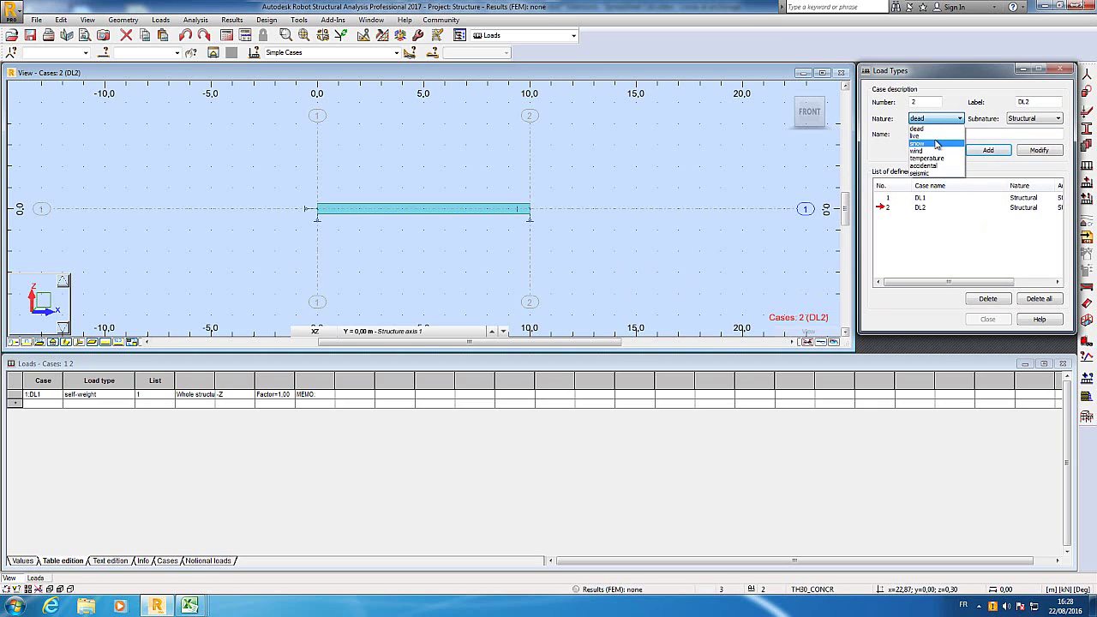
click(937, 144)
click(934, 118)
click(915, 136)
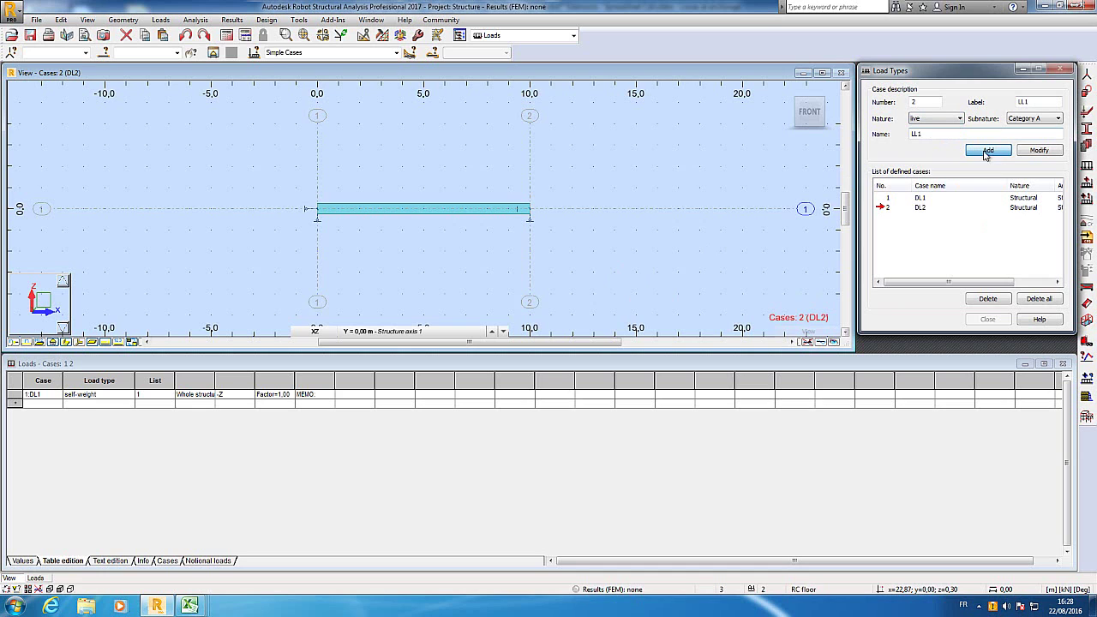
click(988, 152)
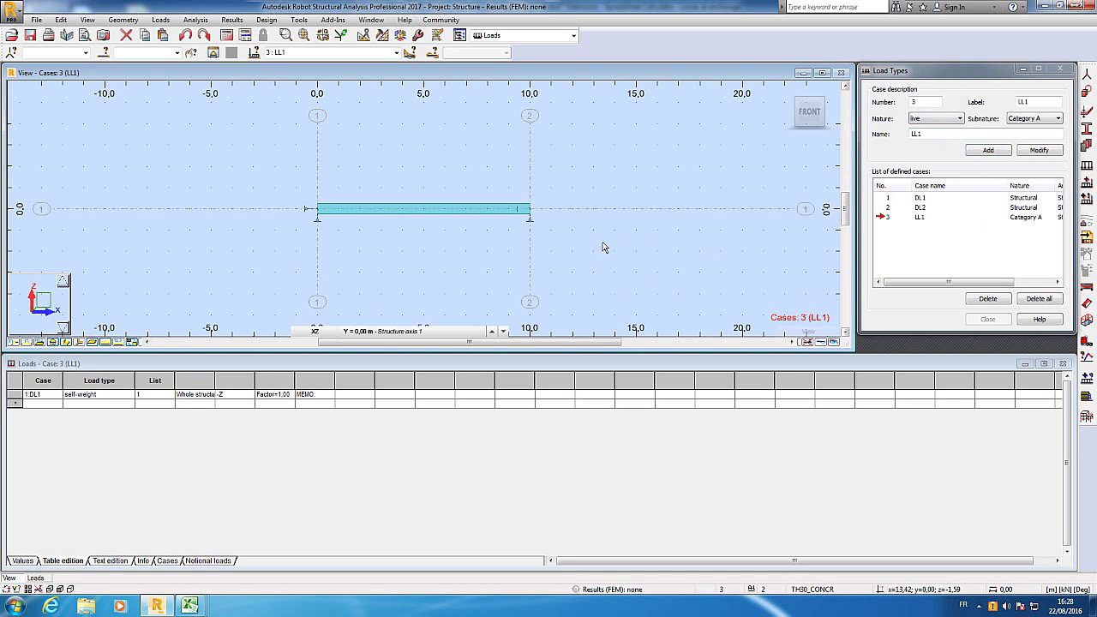
Apply a 1000 kN prestress (eccentricities 100/-100/100 mm) to bar 1 in DL2 and run the analysis
click(1085, 289)
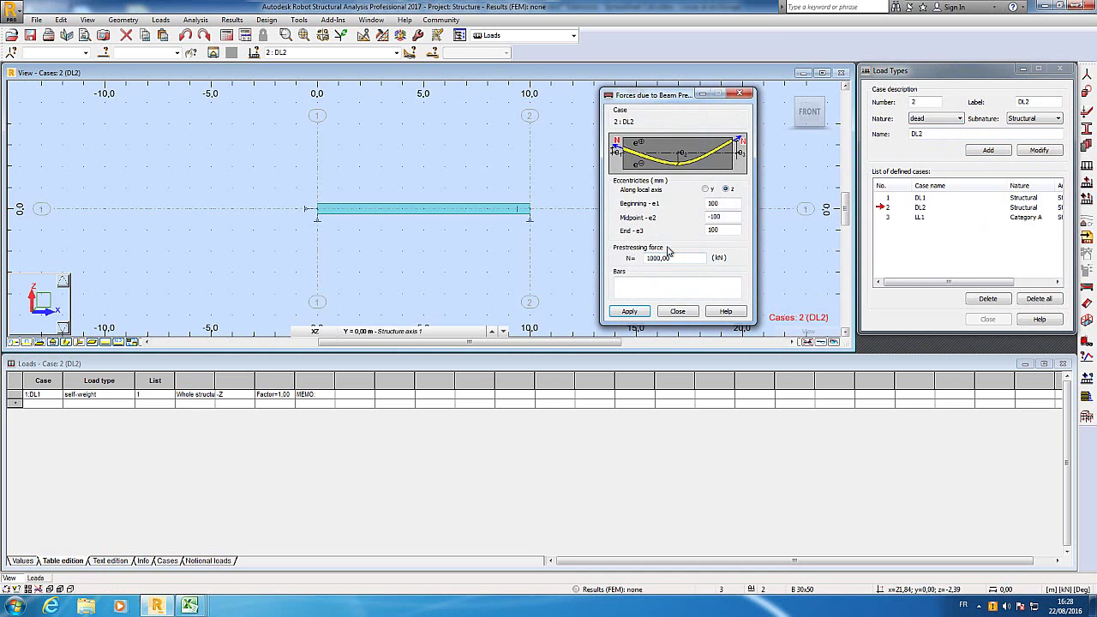
click(660, 281)
drag(412, 154, 544, 341)
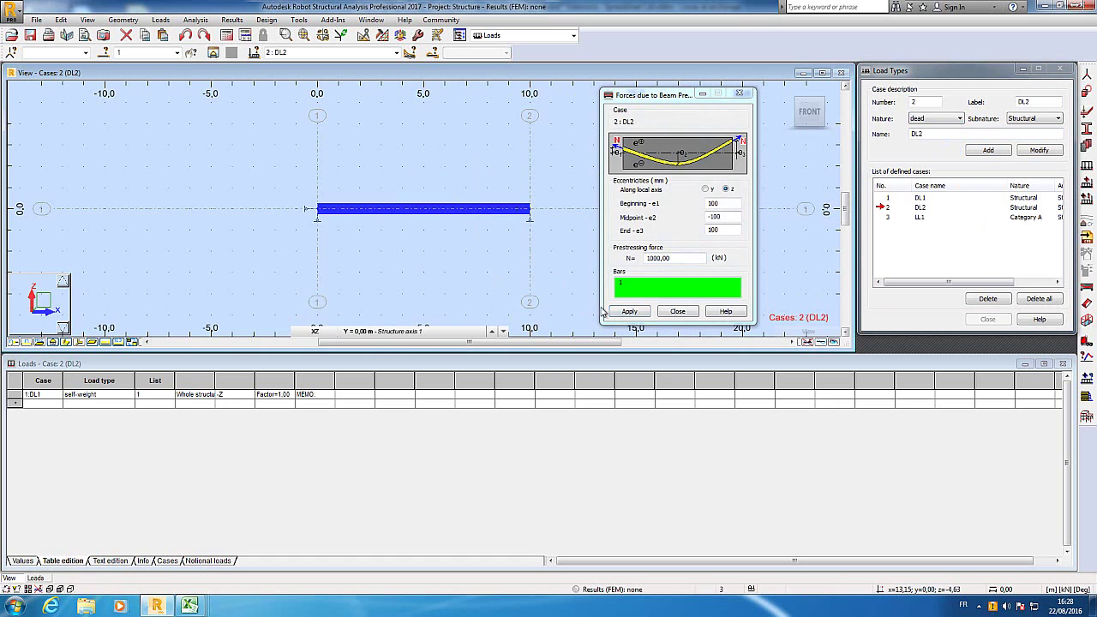
click(630, 312)
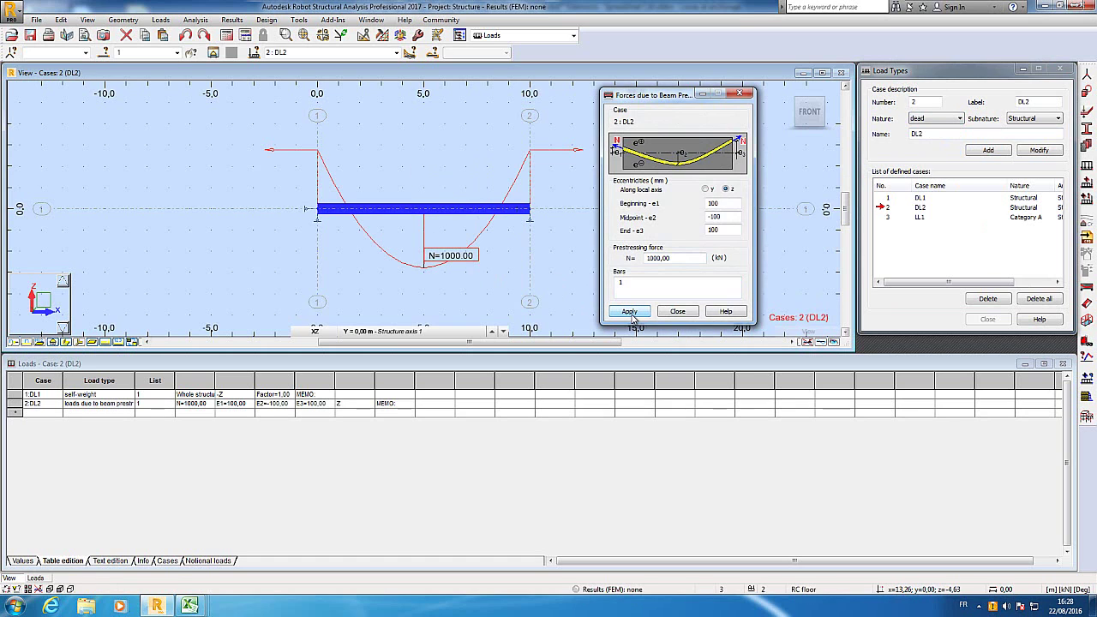
click(678, 312)
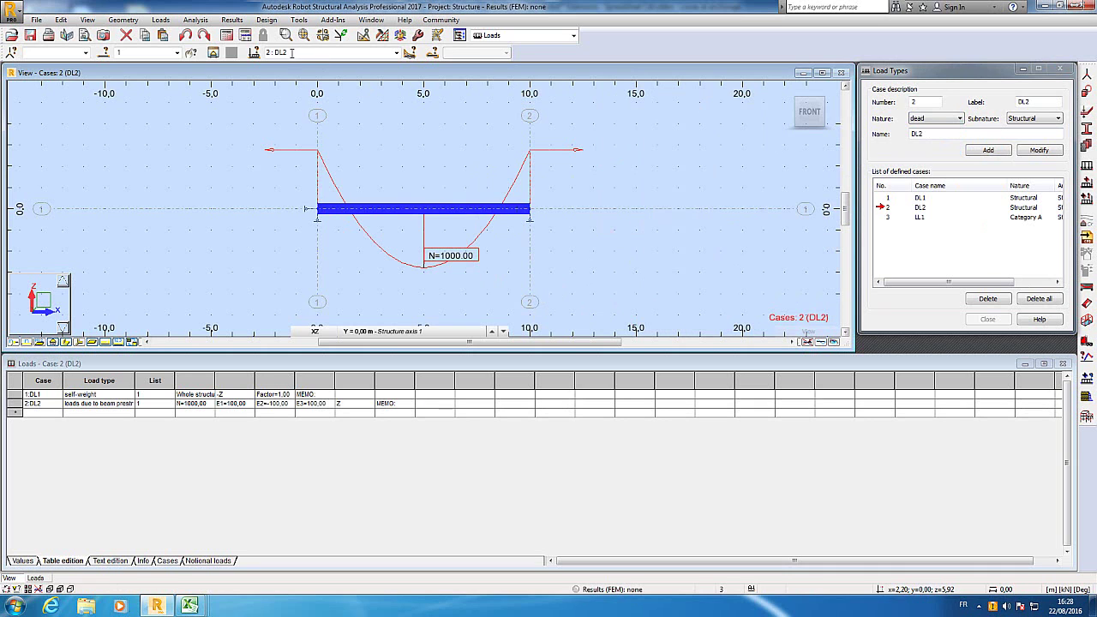
click(227, 36)
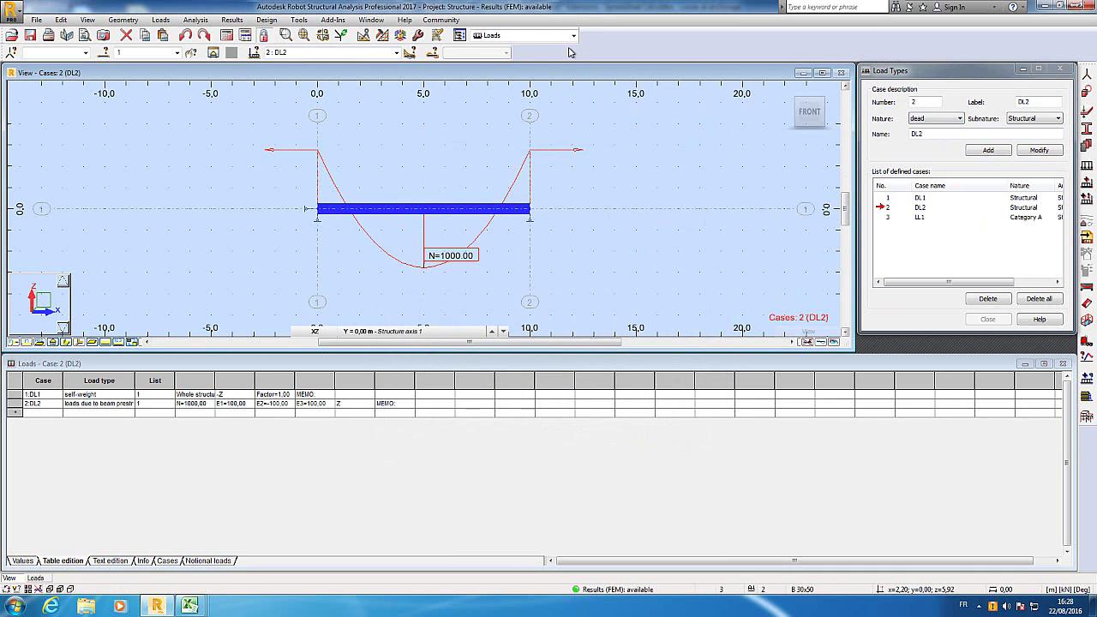
Switch to the Results diagrams layout and draw normalized Fx, Fy, Fz diagrams for DL1
click(532, 37)
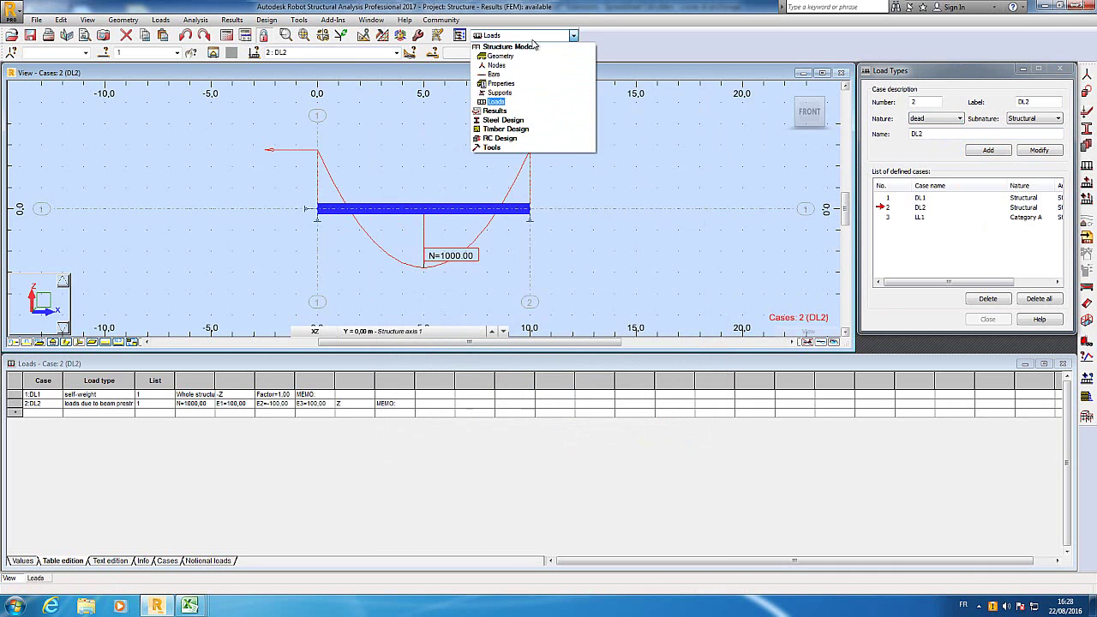
click(524, 112)
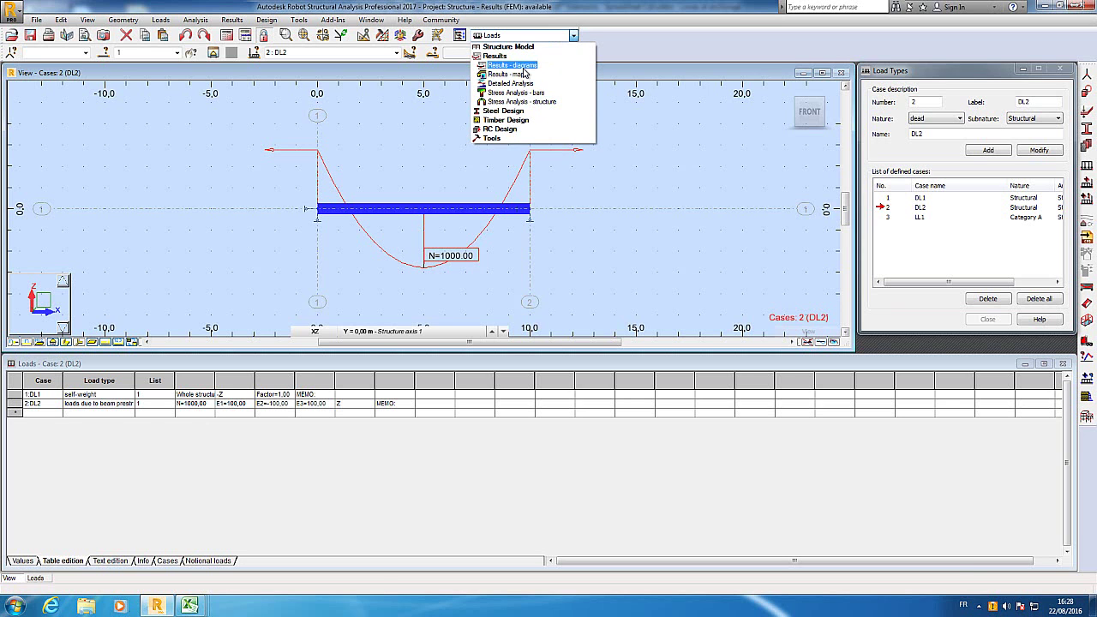
click(512, 66)
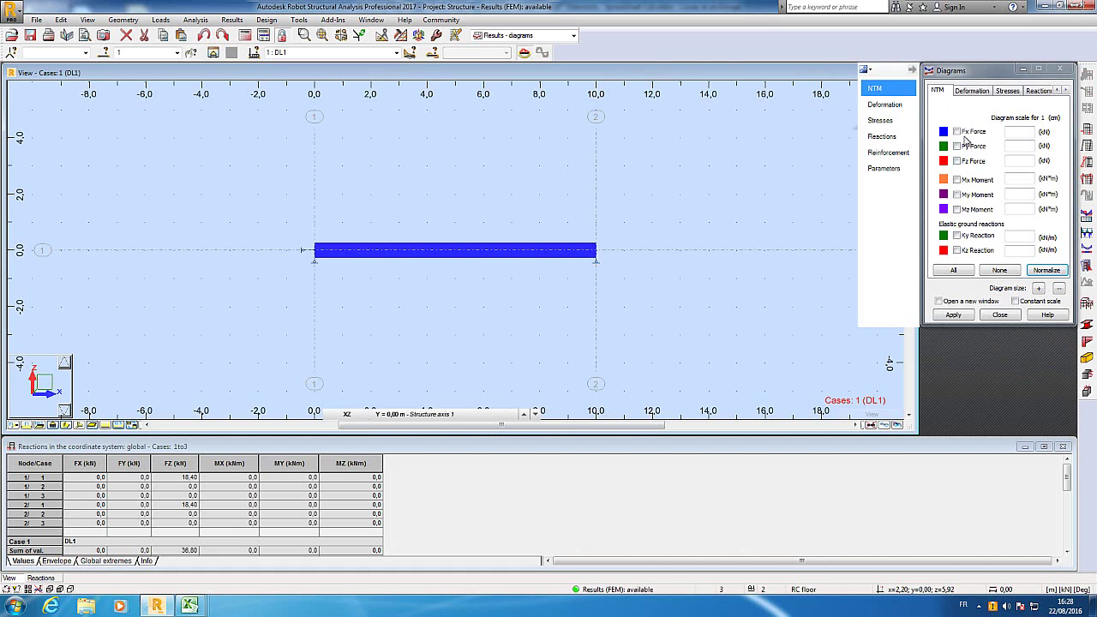
click(958, 161)
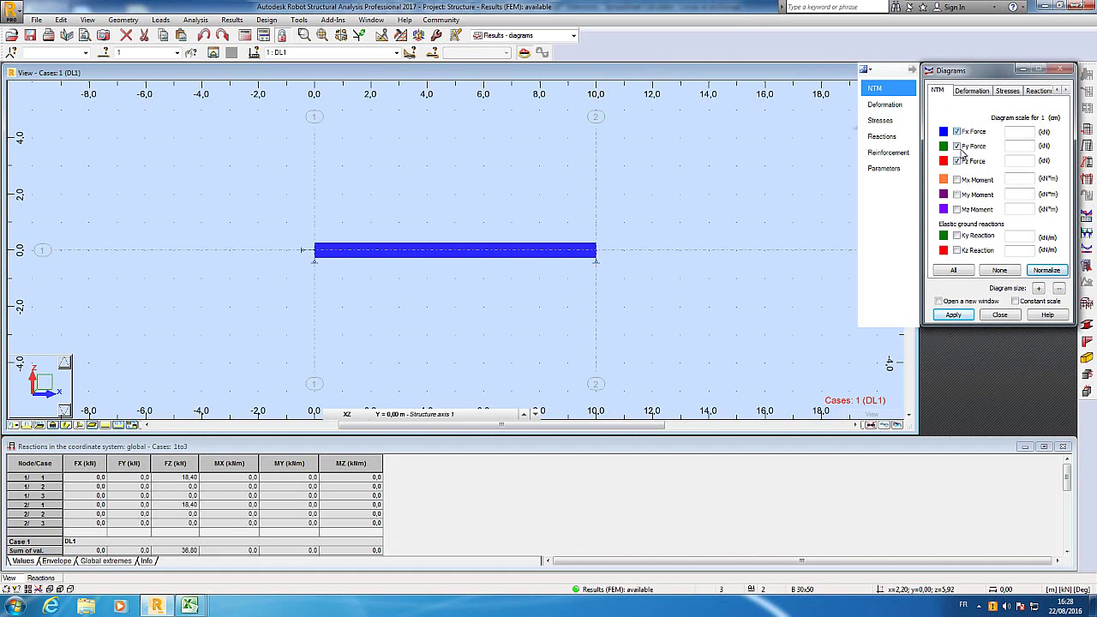
click(955, 315)
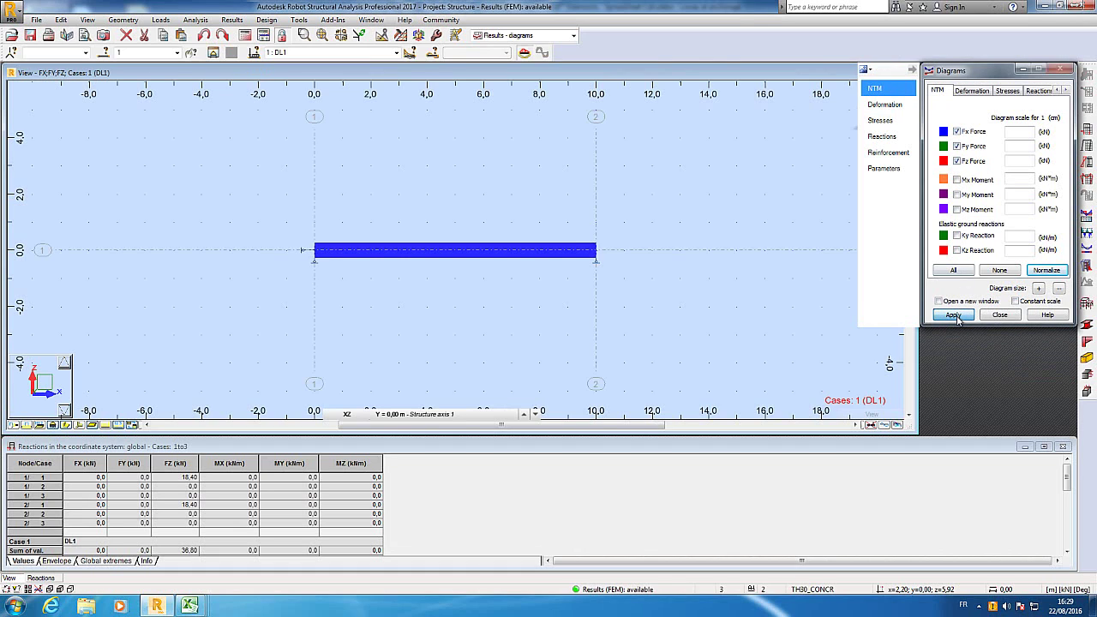
click(1045, 271)
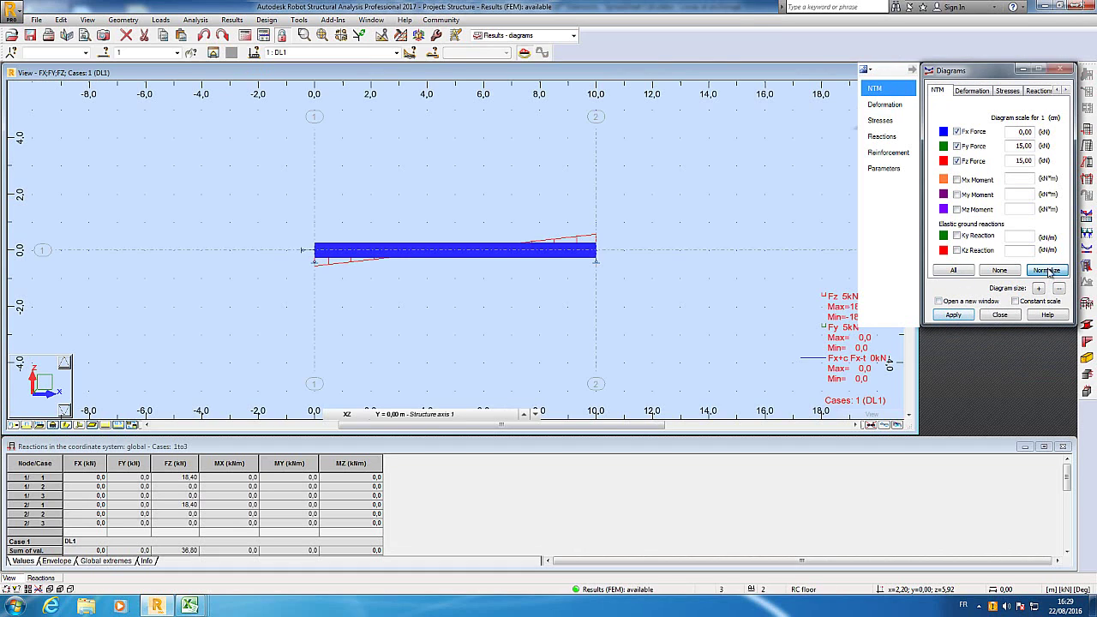
click(959, 315)
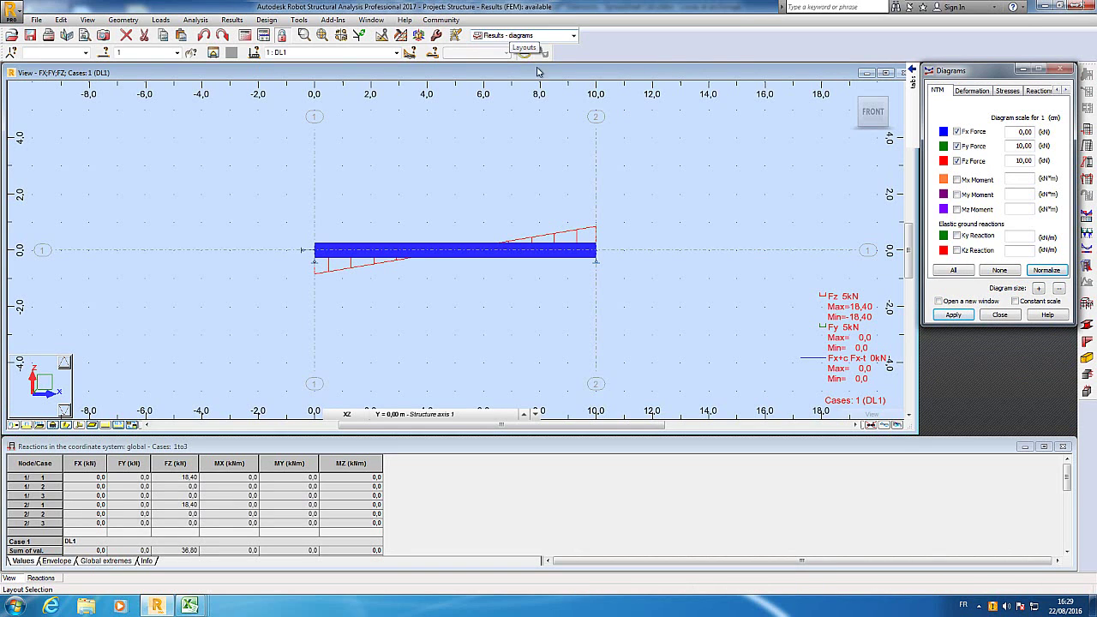
Turn off Fy and Fz so only the axial force Fx diagram shows
click(957, 161)
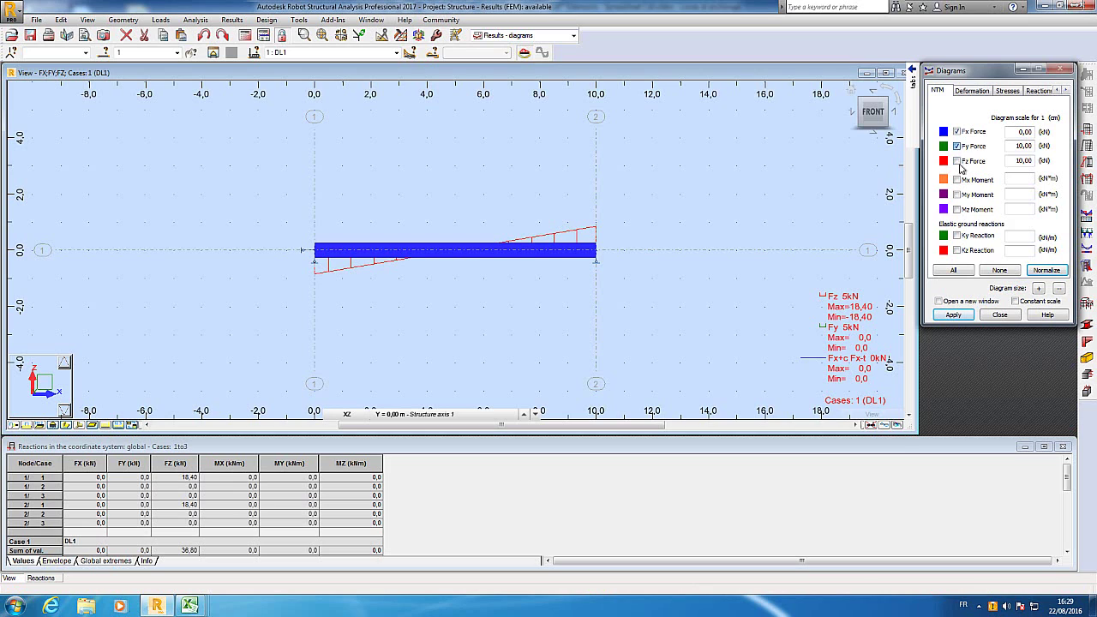
click(957, 146)
click(956, 315)
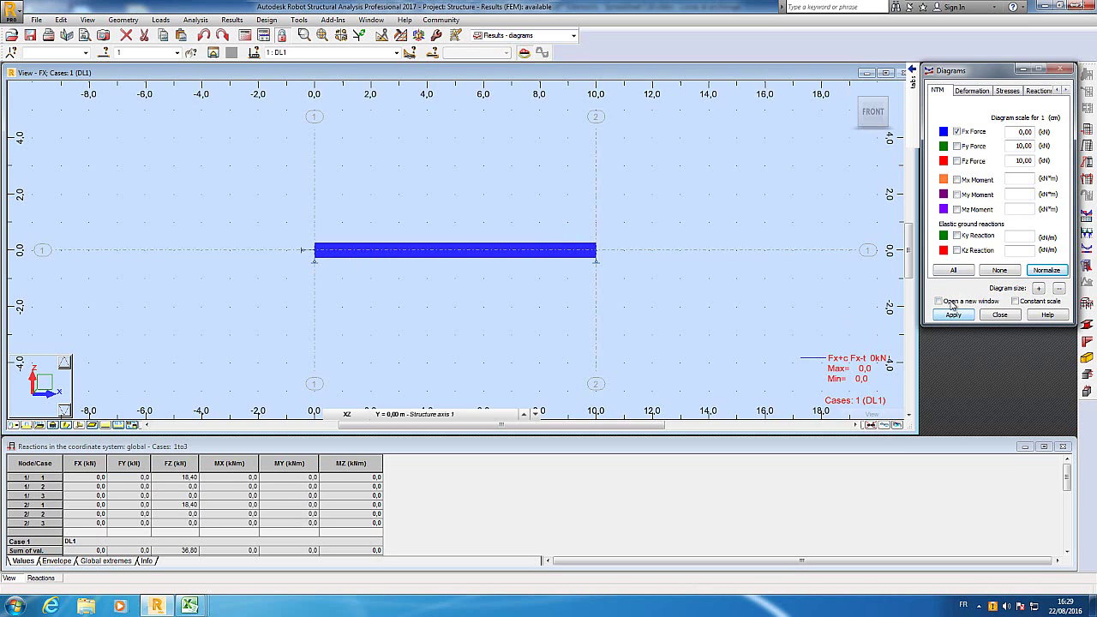
Show case DL2 with a normalized, value-labelled Fx diagram
click(396, 52)
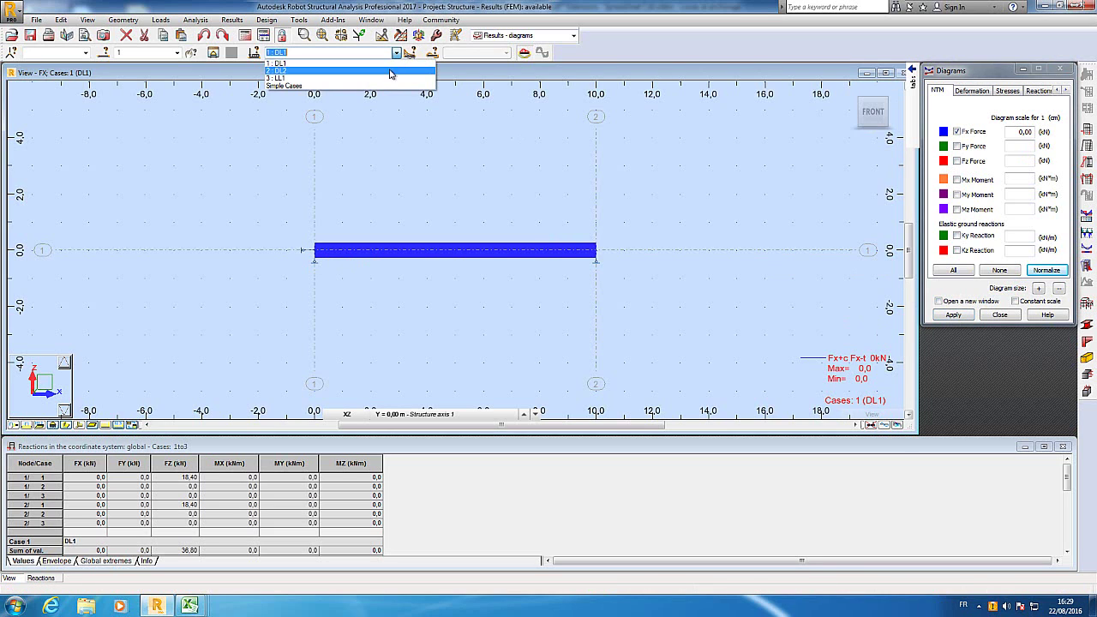
click(390, 72)
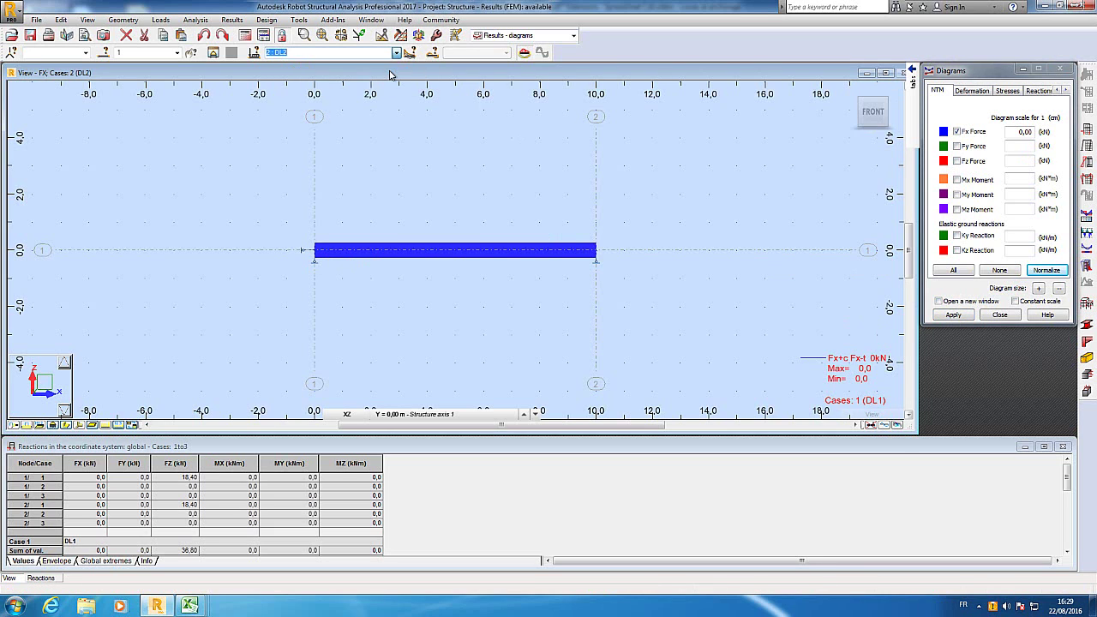
click(1047, 270)
mouse_move(915, 127)
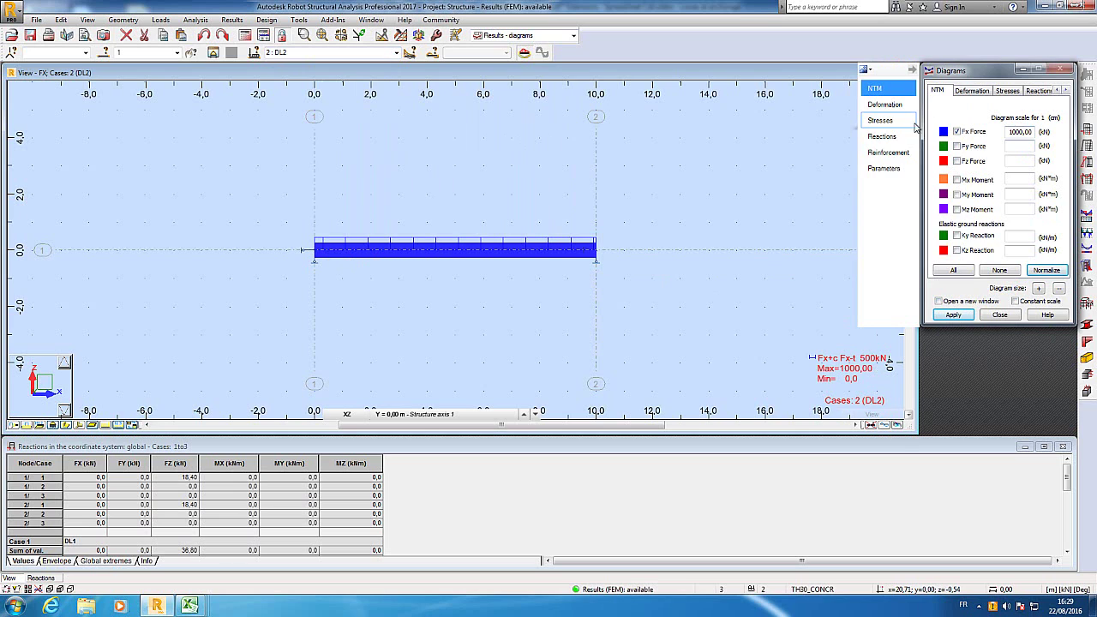
click(900, 168)
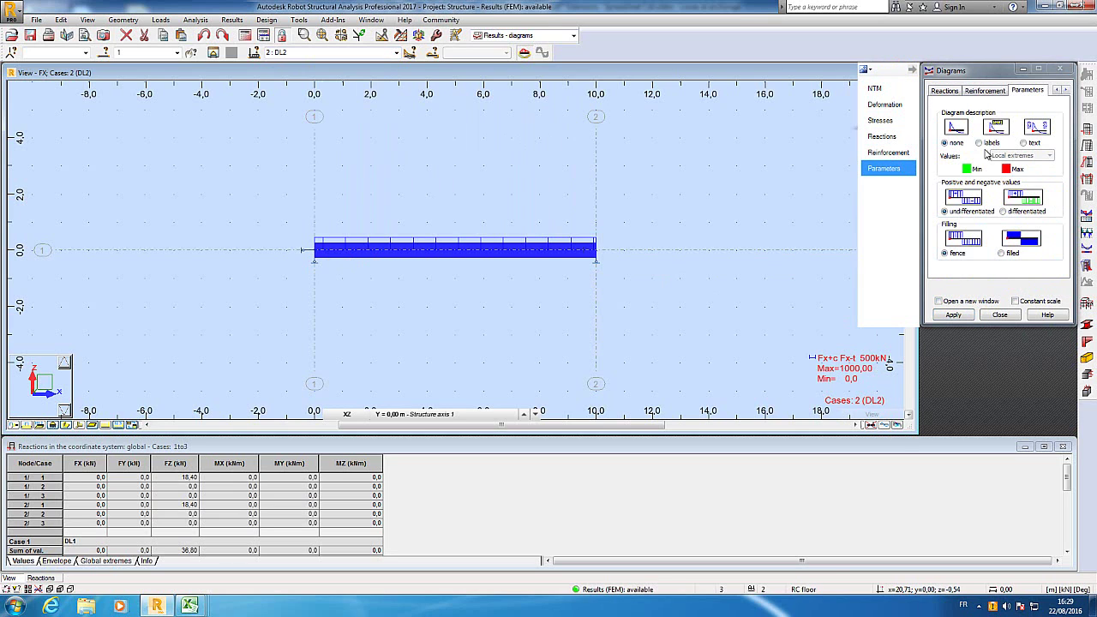
click(980, 143)
click(953, 315)
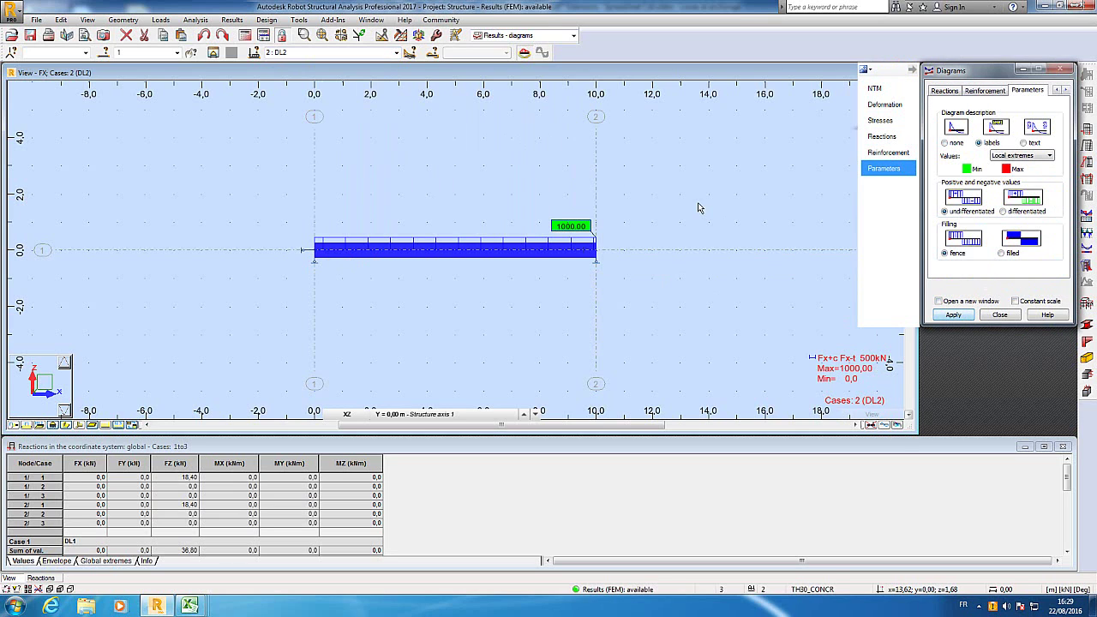
Add the My and Mz moment diagrams for case DL2
click(397, 52)
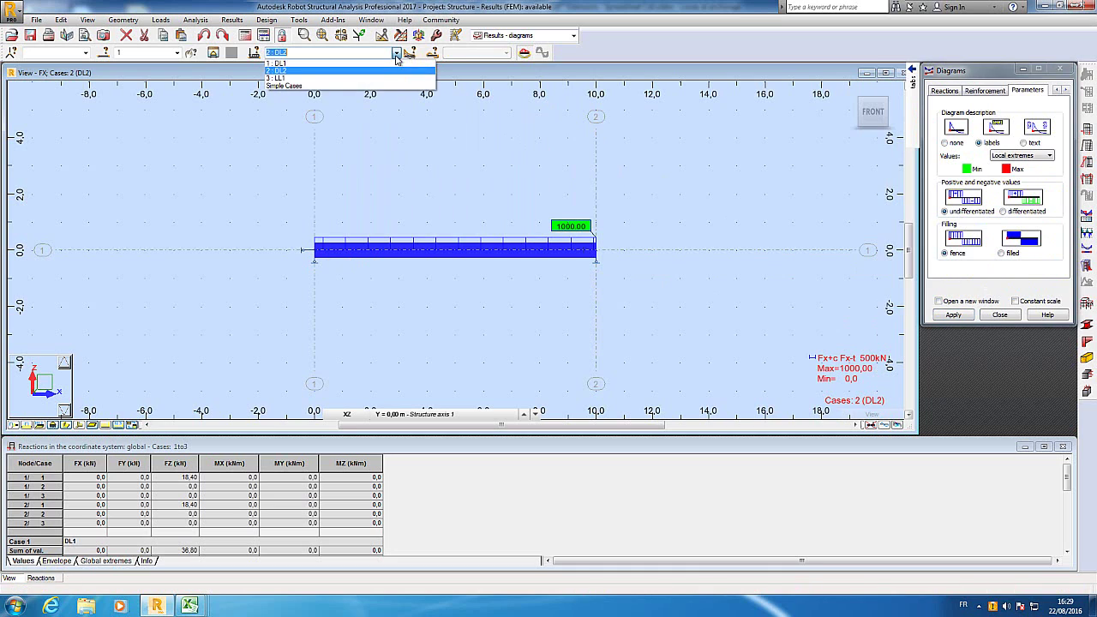
click(397, 57)
click(888, 89)
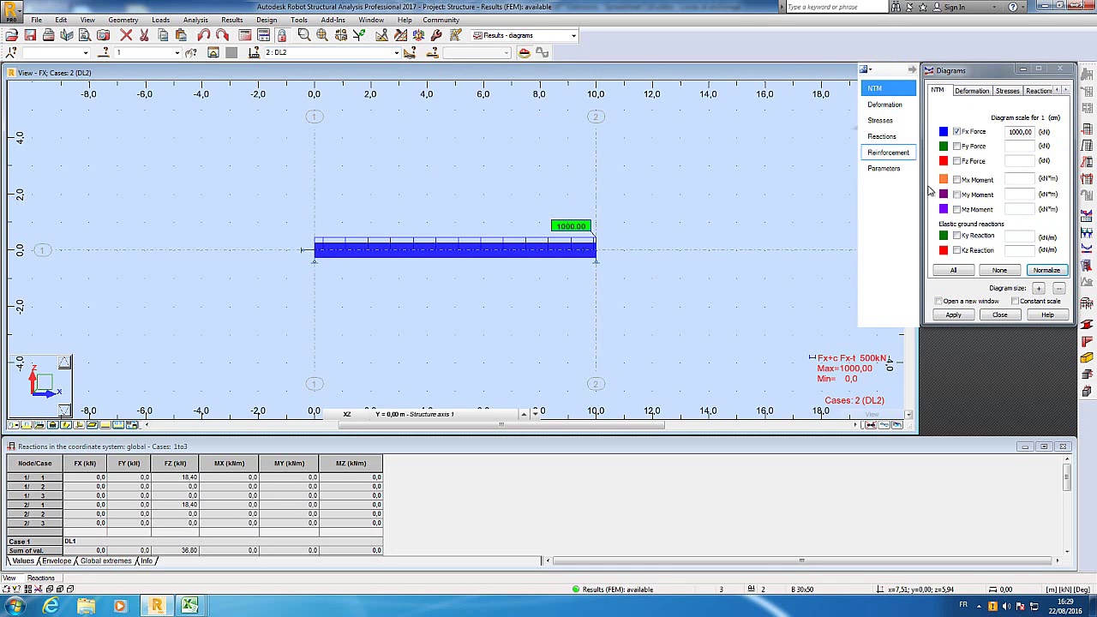
click(963, 196)
click(960, 209)
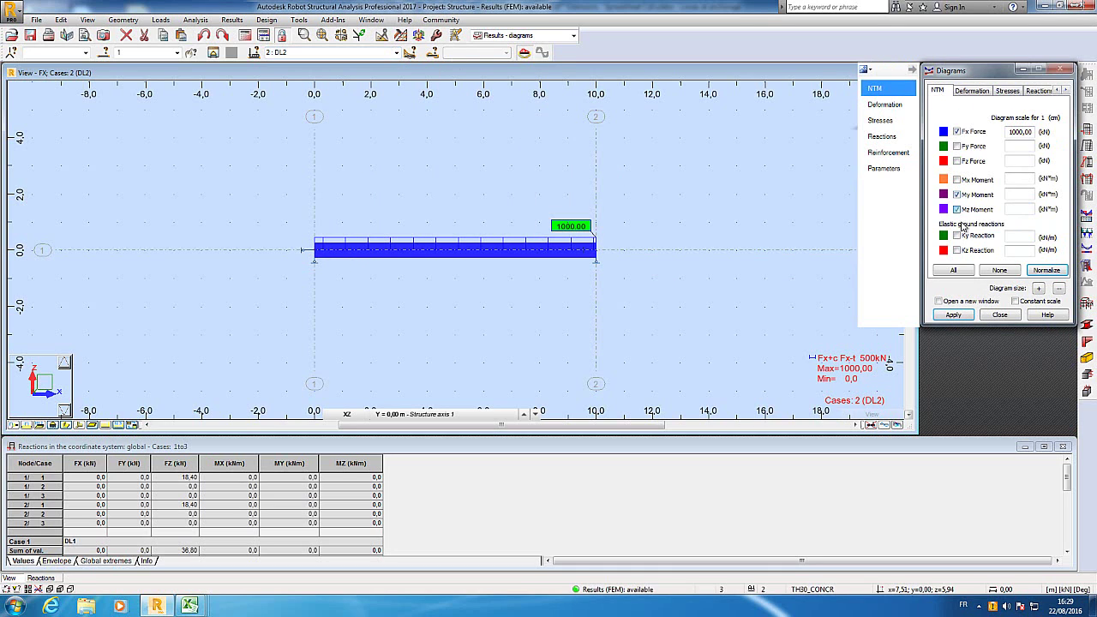
click(954, 315)
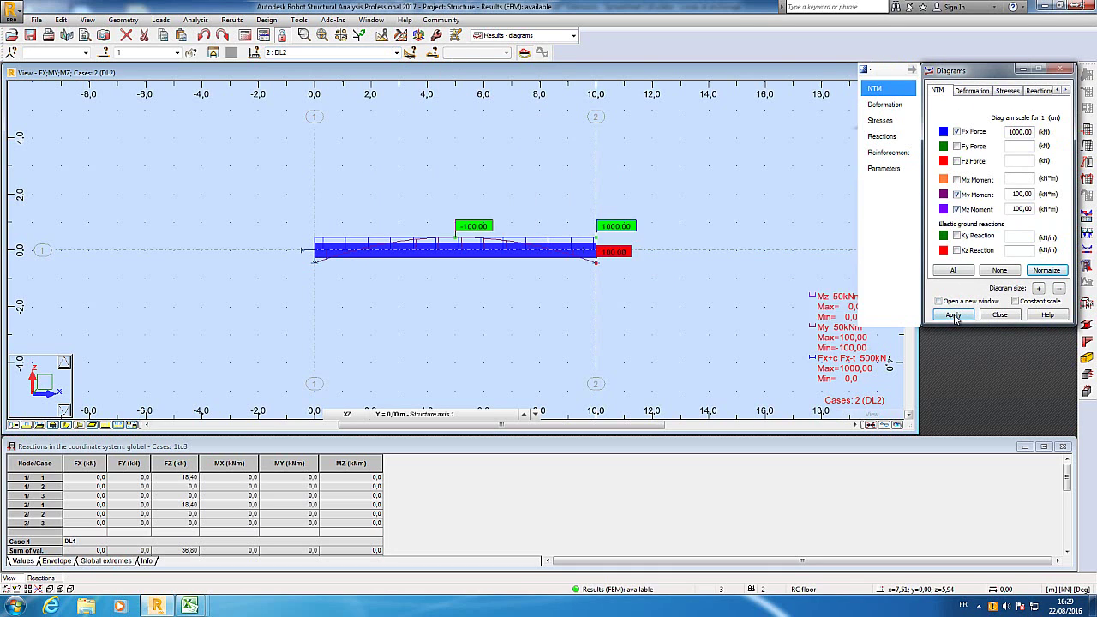
Enlarge the DL2 diagrams with Diagram size +
click(1039, 288)
click(954, 314)
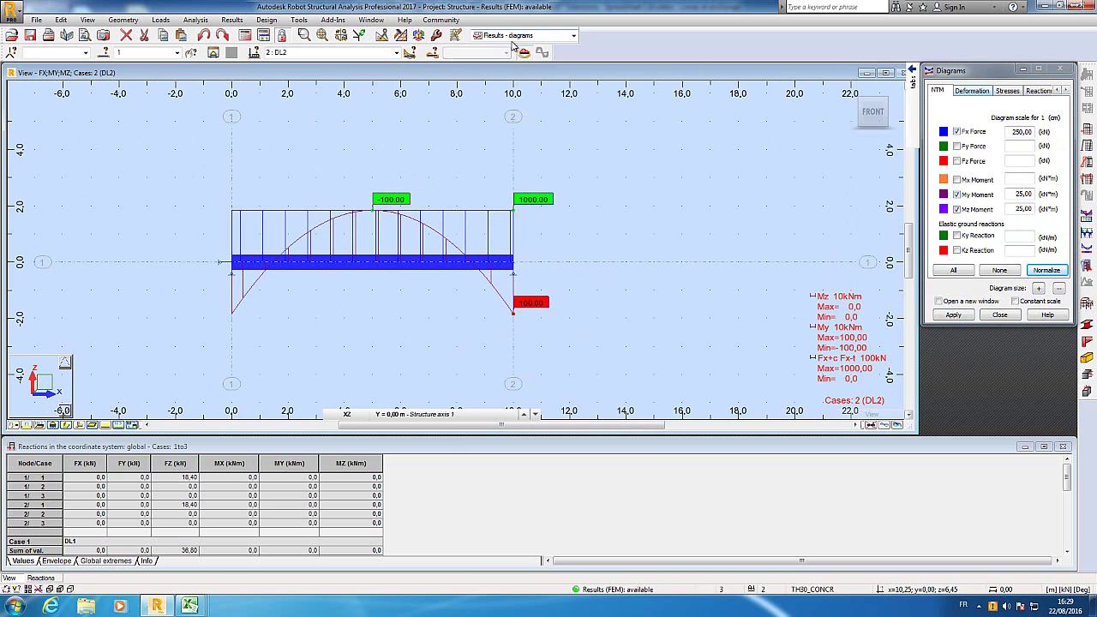
click(189, 606)
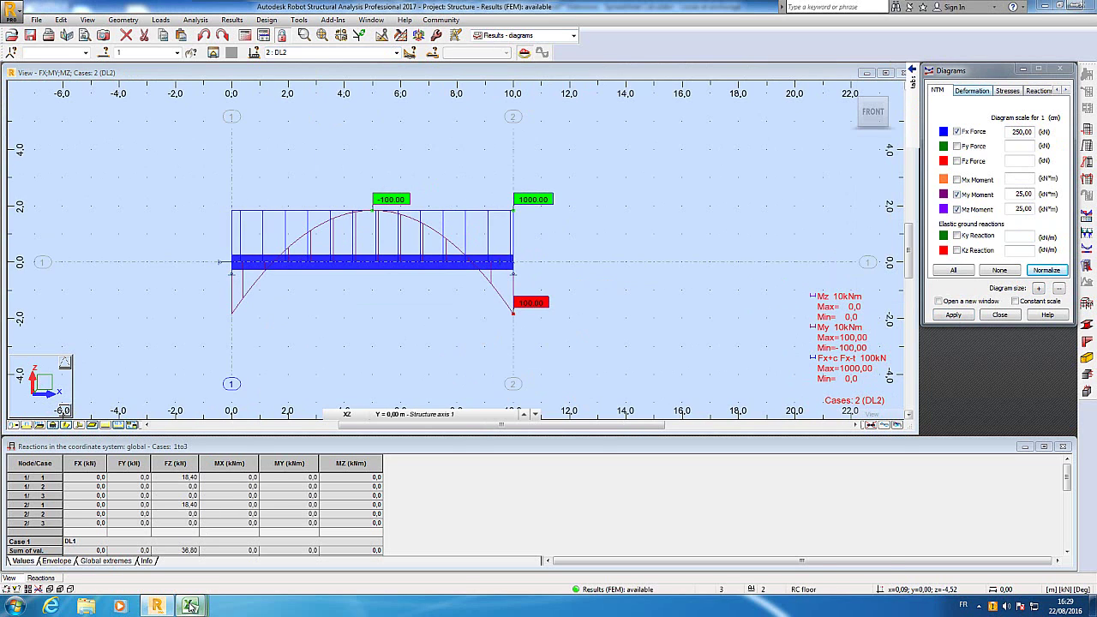
Switch to the 44SCHM_PRE_EC2_001 friction-loss workbook in Excel
click(191, 548)
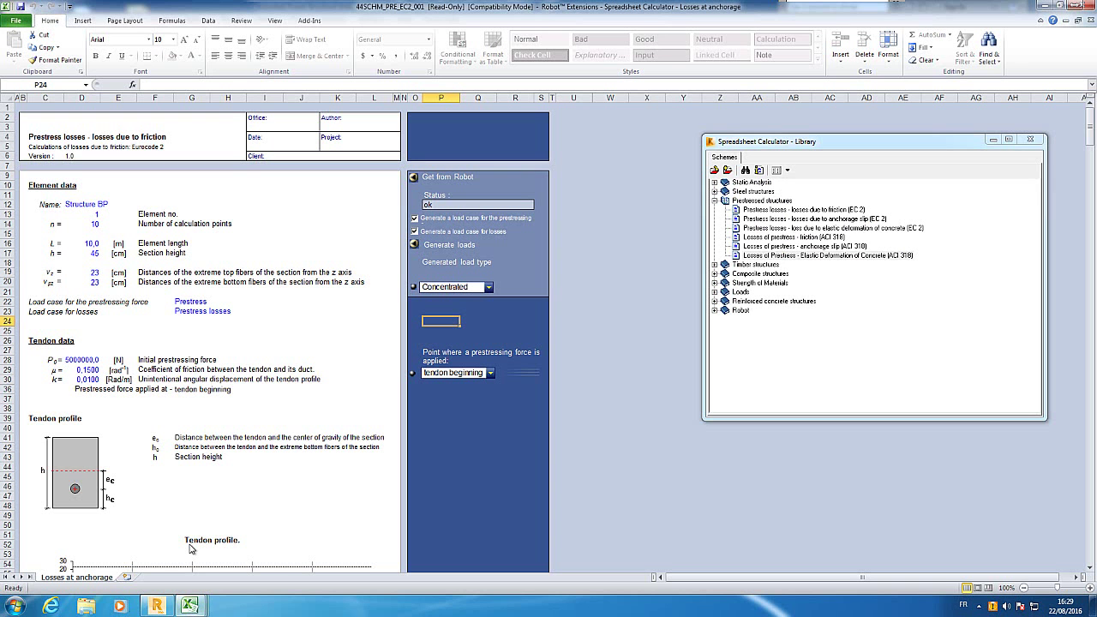
click(602, 212)
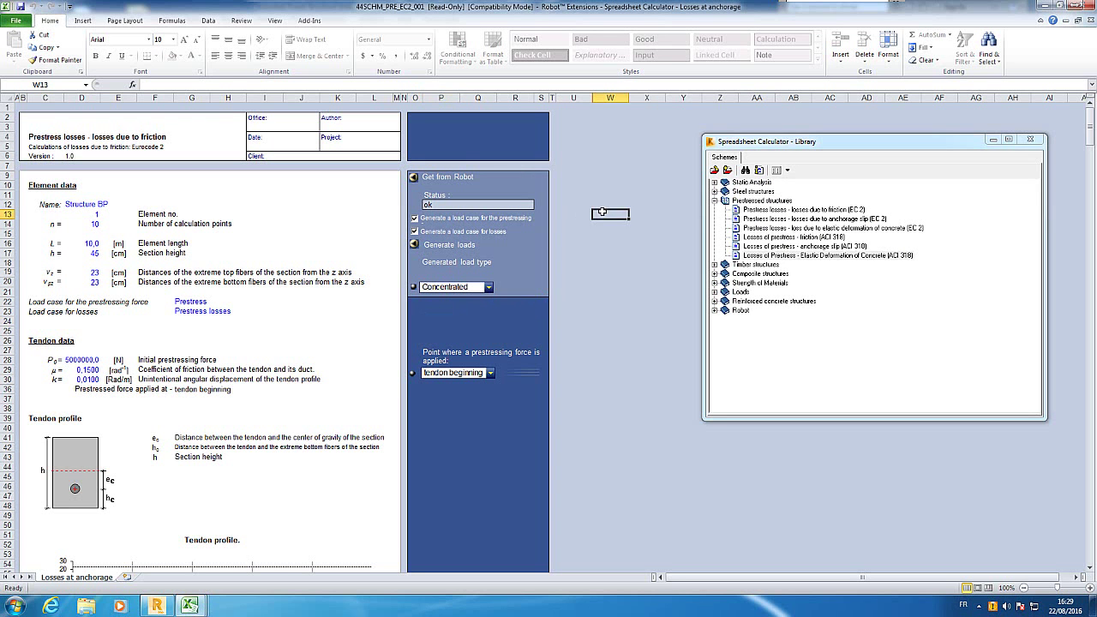
click(170, 607)
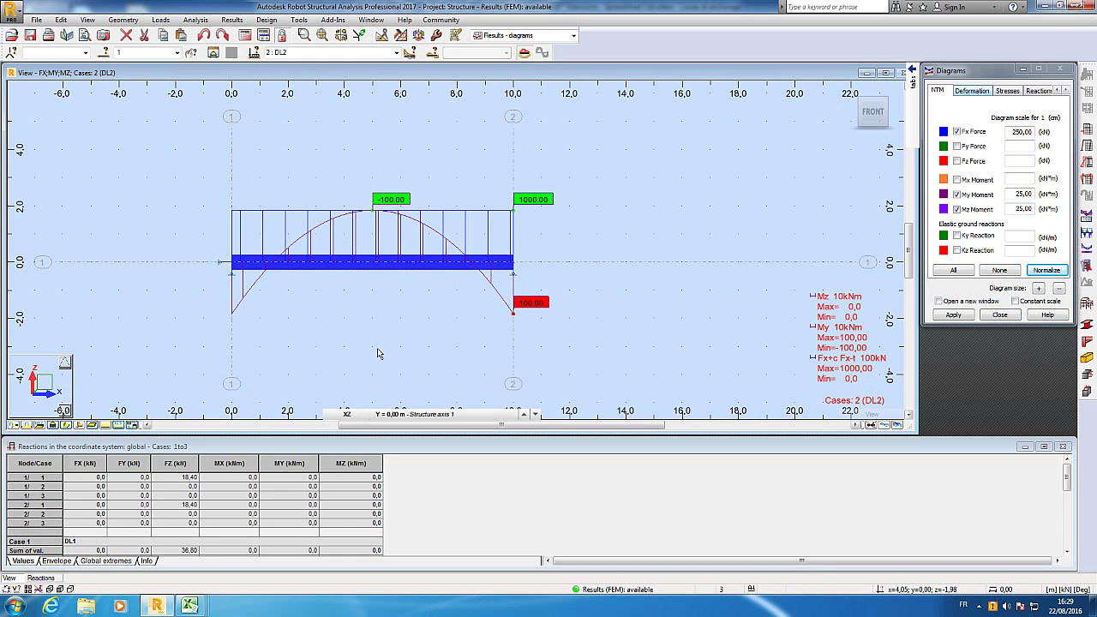
click(189, 606)
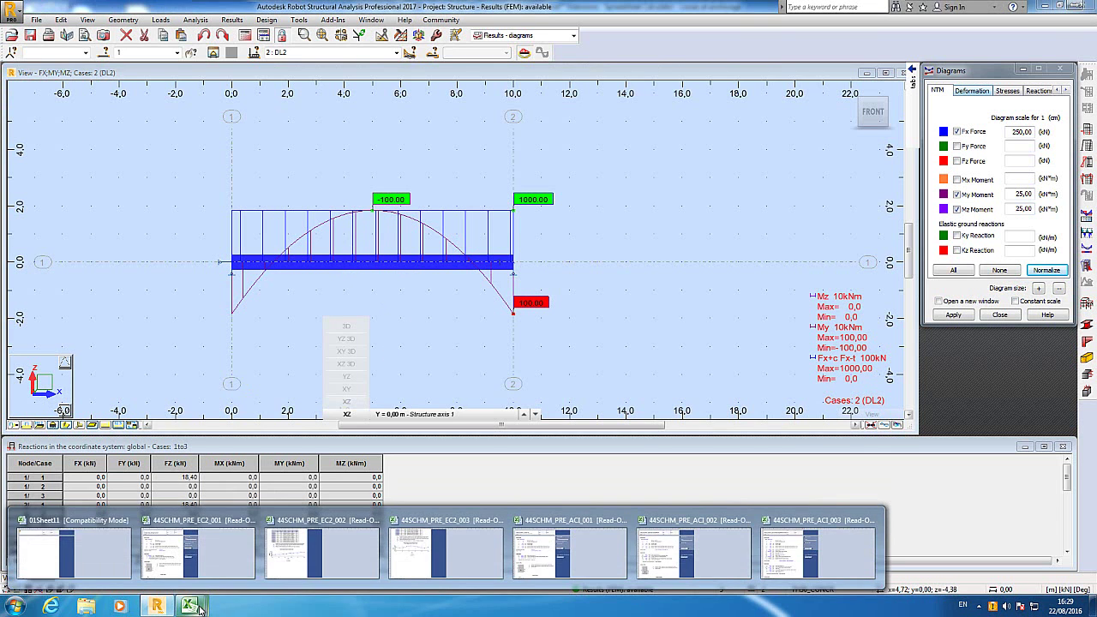
click(165, 563)
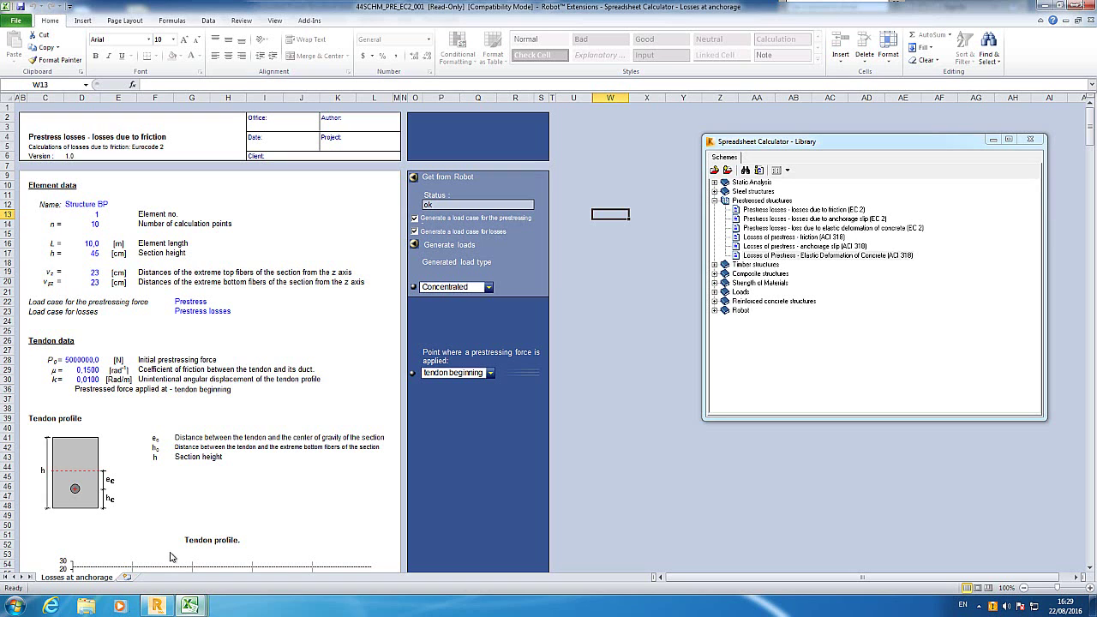
Import the beam data from Robot, review the friction-loss results, and generate the loads
click(414, 179)
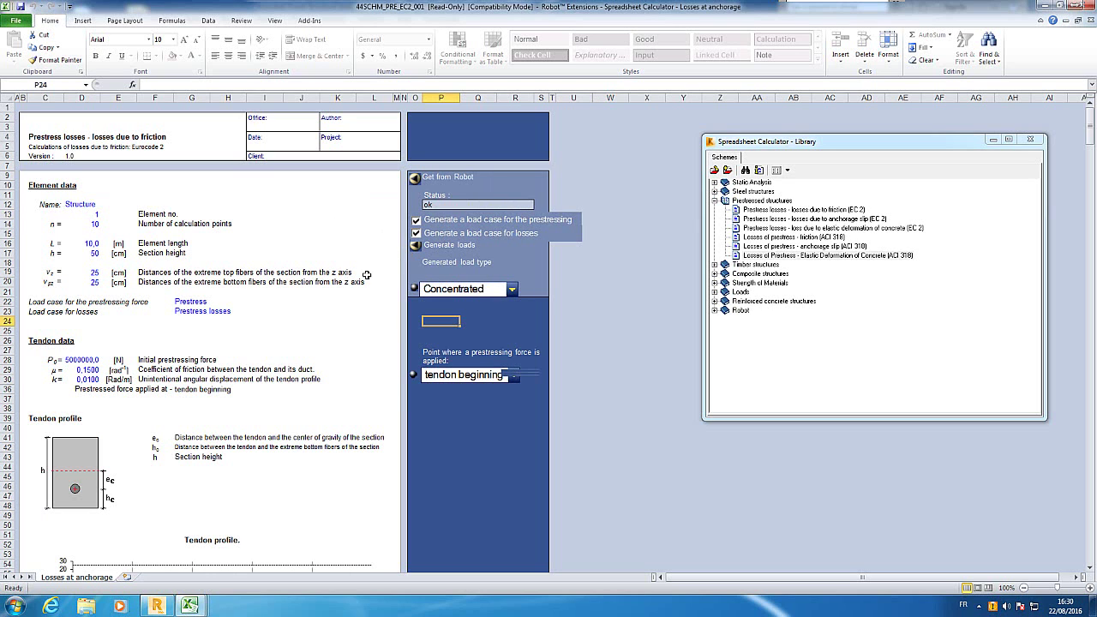
click(340, 292)
scroll(342, 290, down, 2)
scroll(341, 289, down, 18)
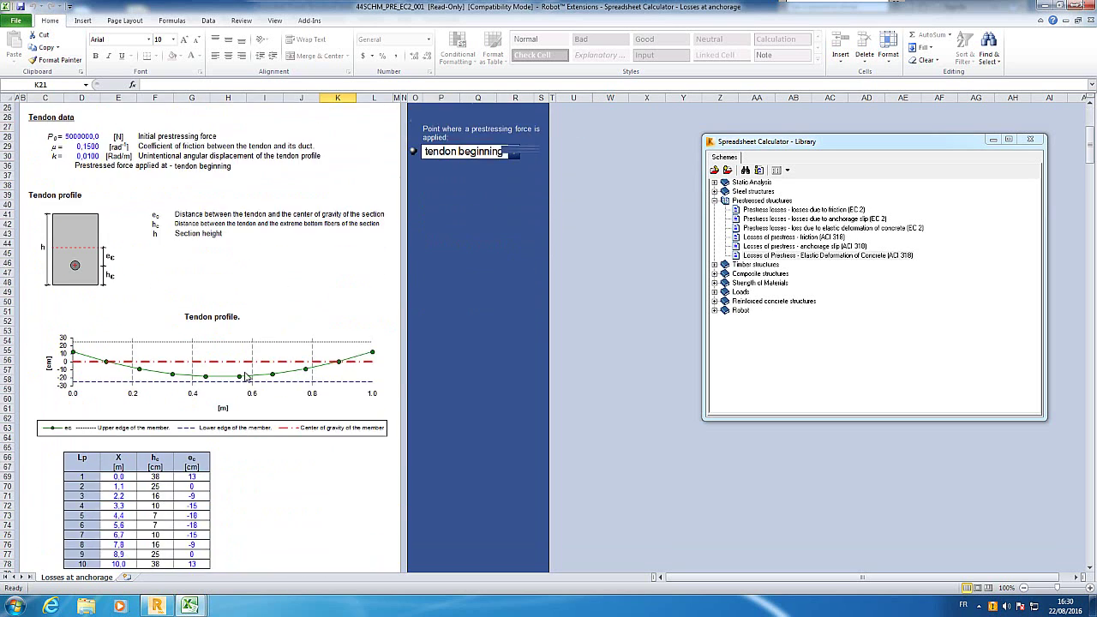
scroll(241, 378, down, 11)
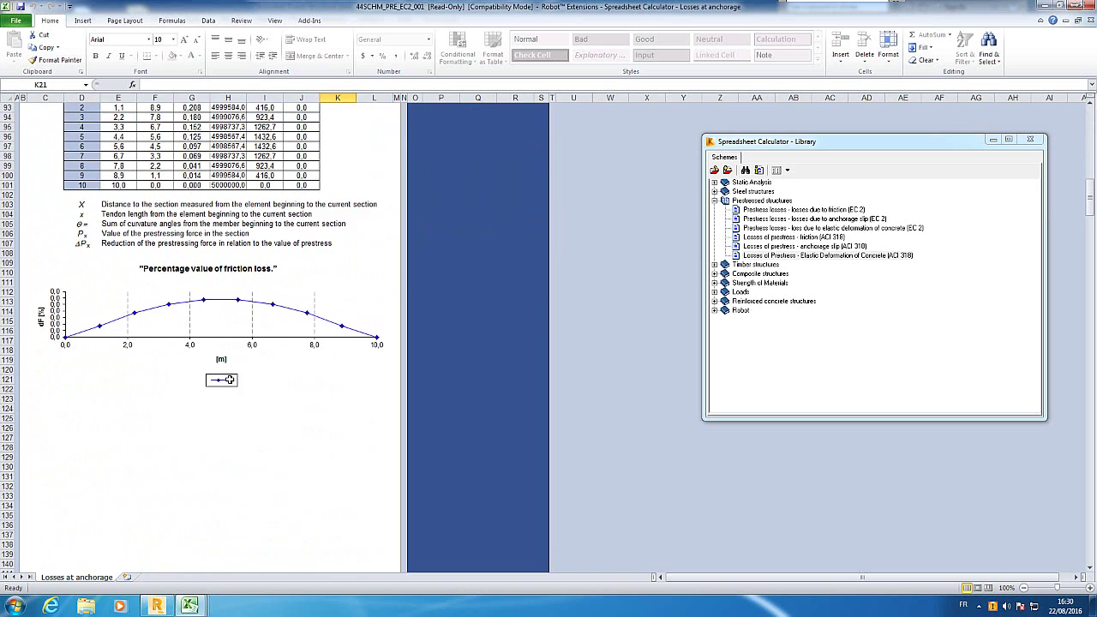
scroll(351, 383, up, 20)
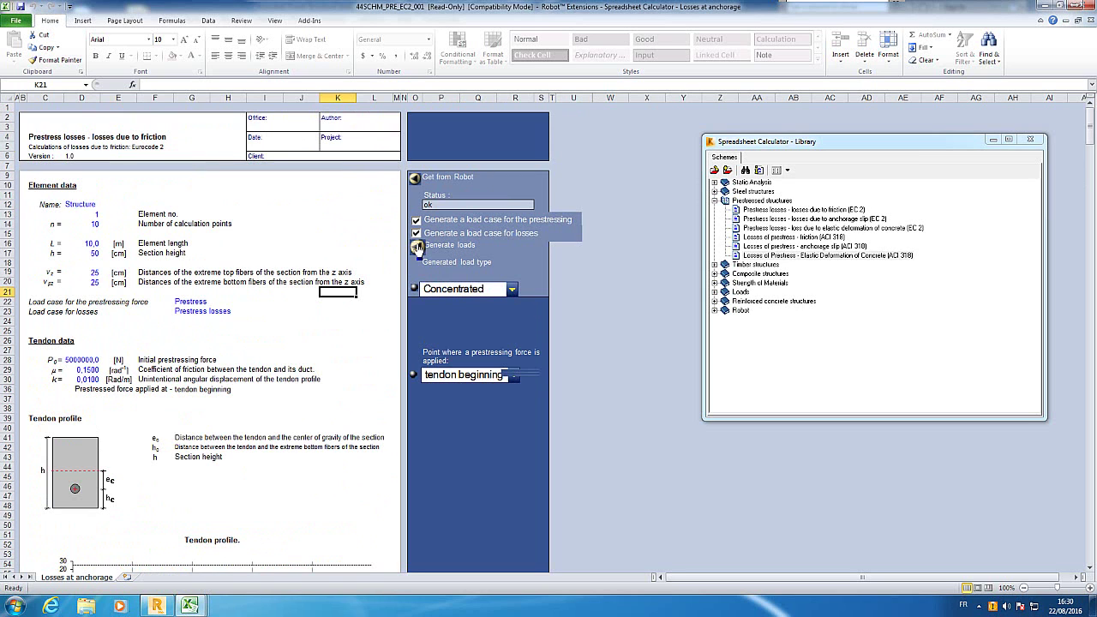
click(418, 247)
Confirm the database change in Robot and display load case 5 : Prestress losses
click(156, 606)
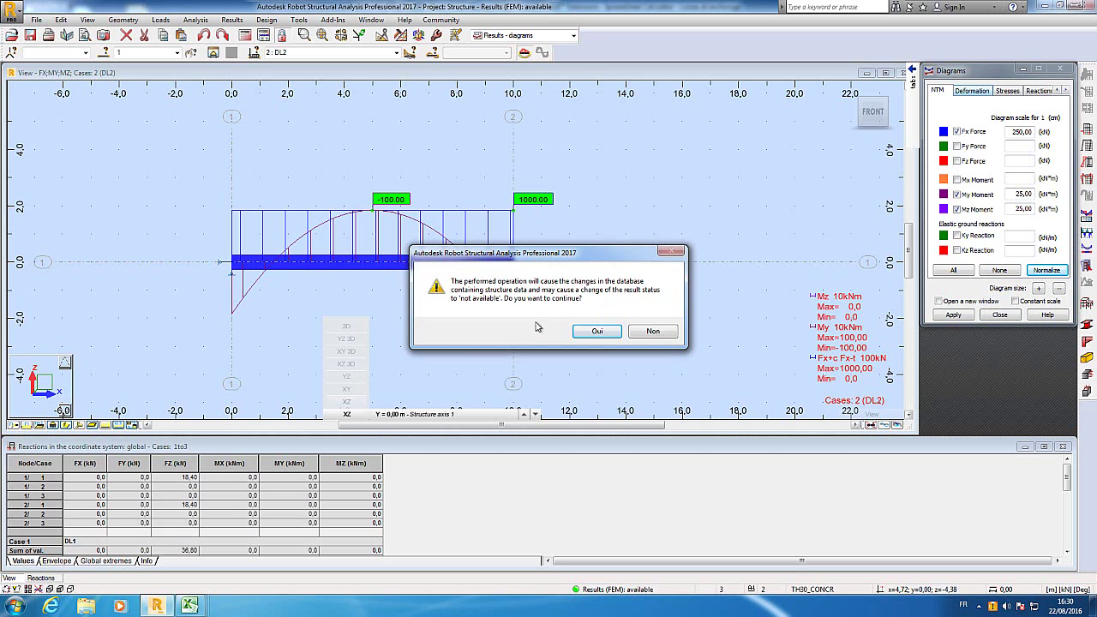
click(597, 331)
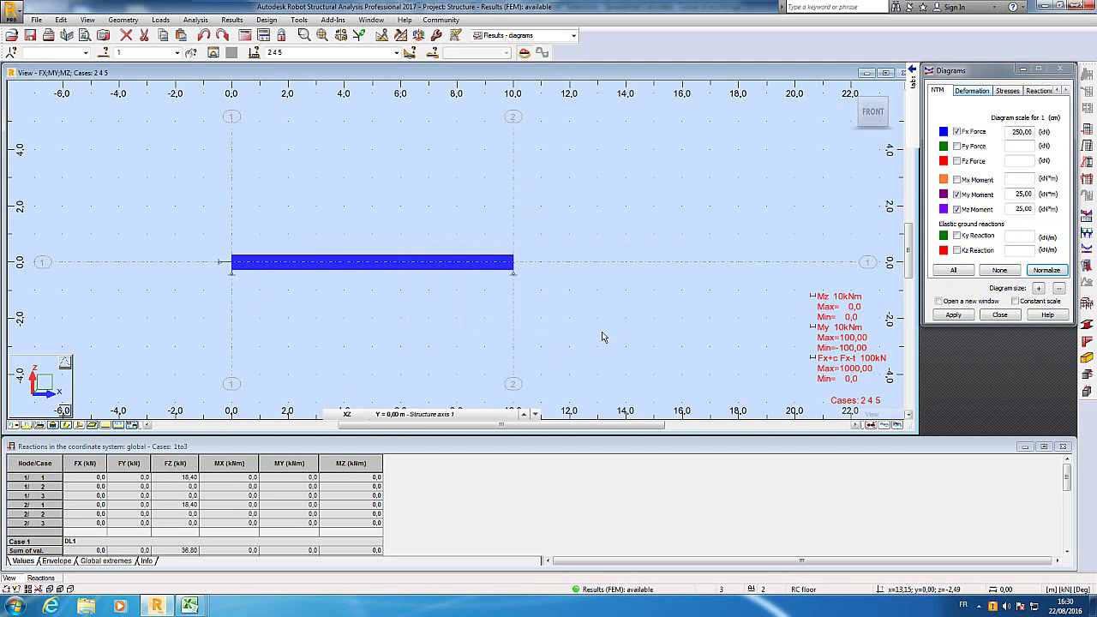
click(397, 53)
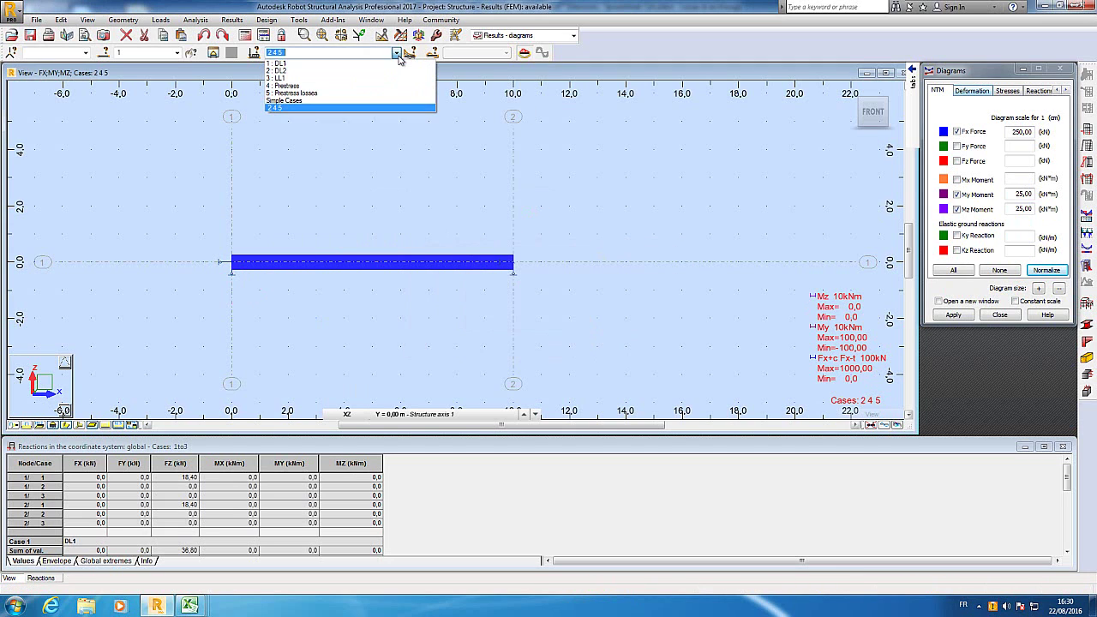
click(342, 93)
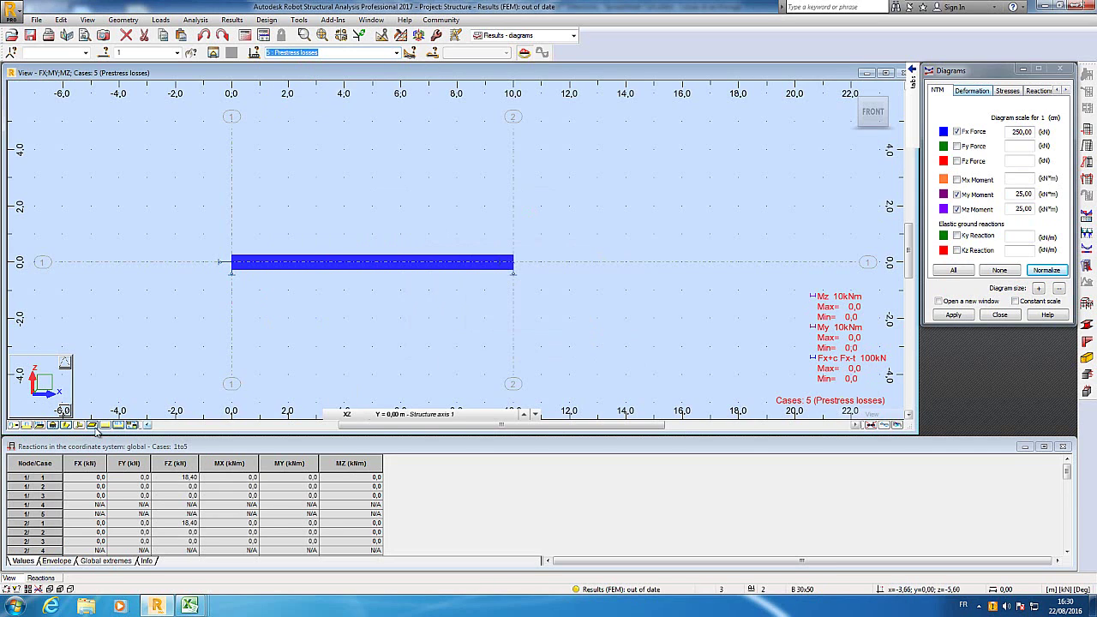
click(518, 36)
click(516, 46)
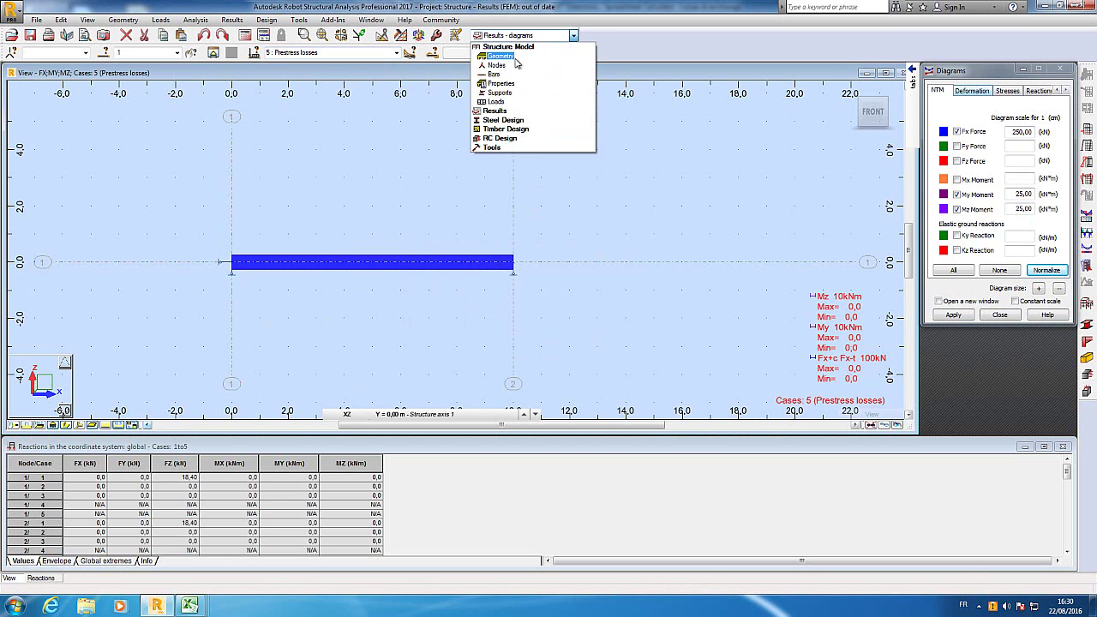
Display the Prestress losses load case (case 5) with value labels on the beam in the Geometry layout
click(514, 56)
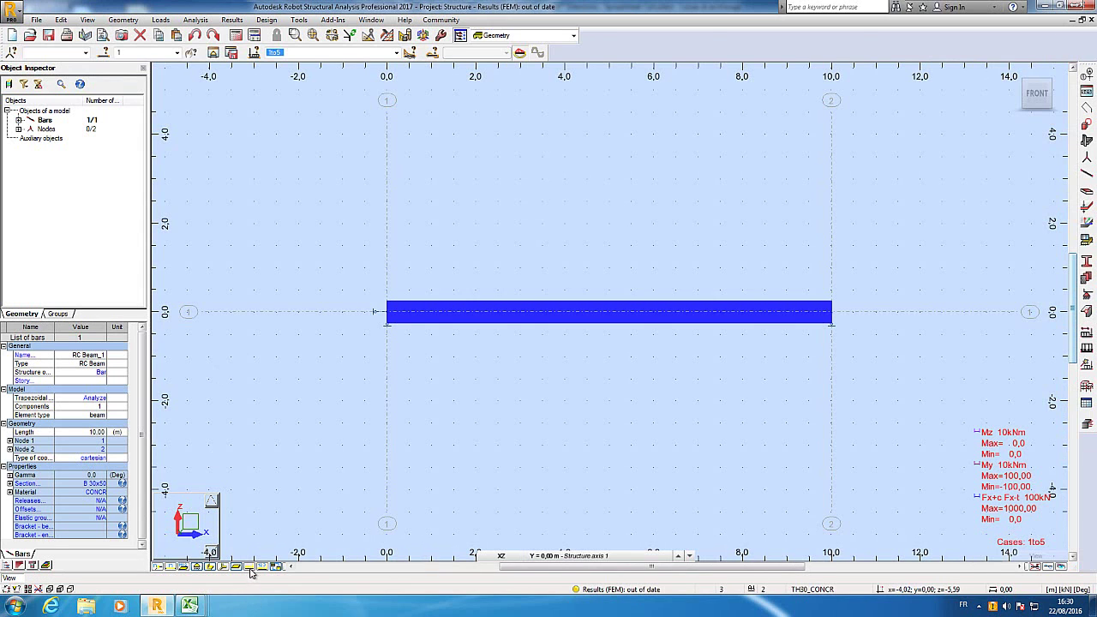
click(249, 568)
click(262, 567)
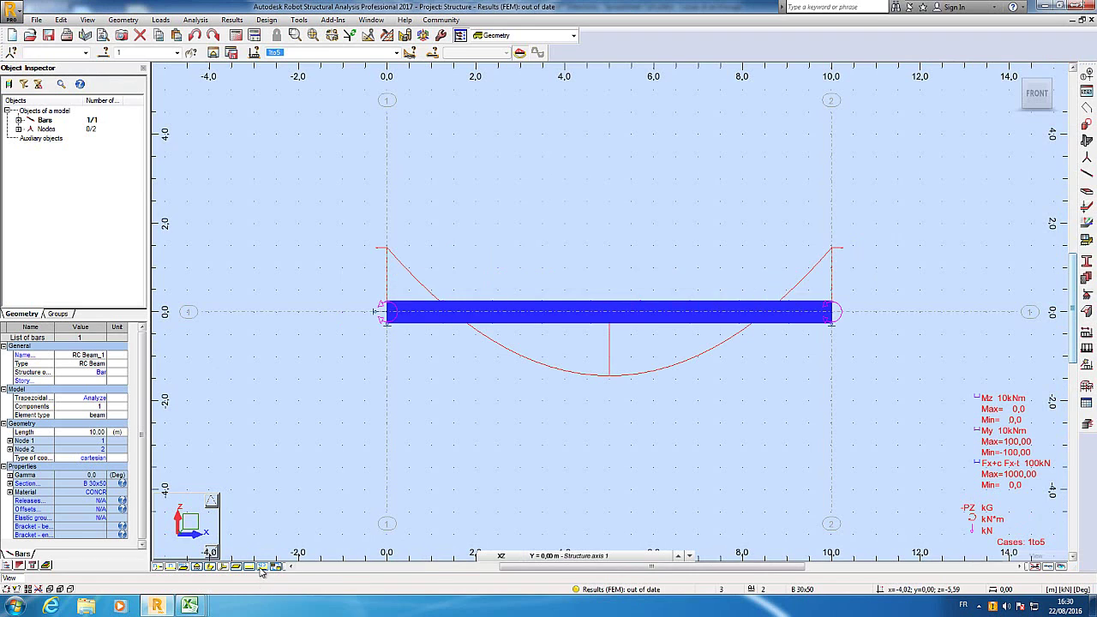
click(262, 567)
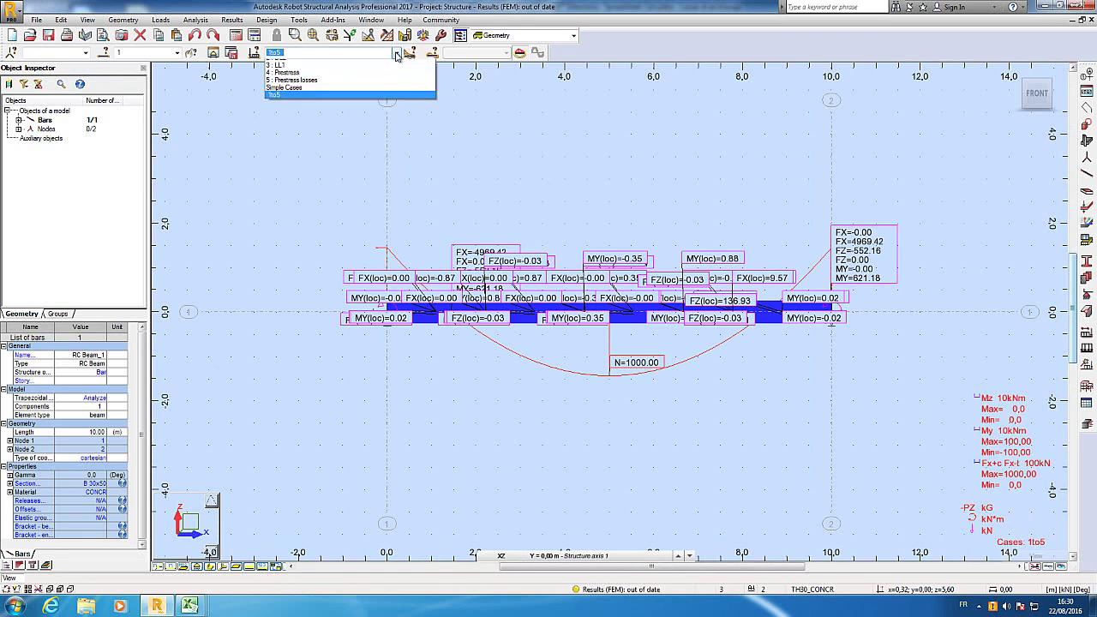
click(375, 93)
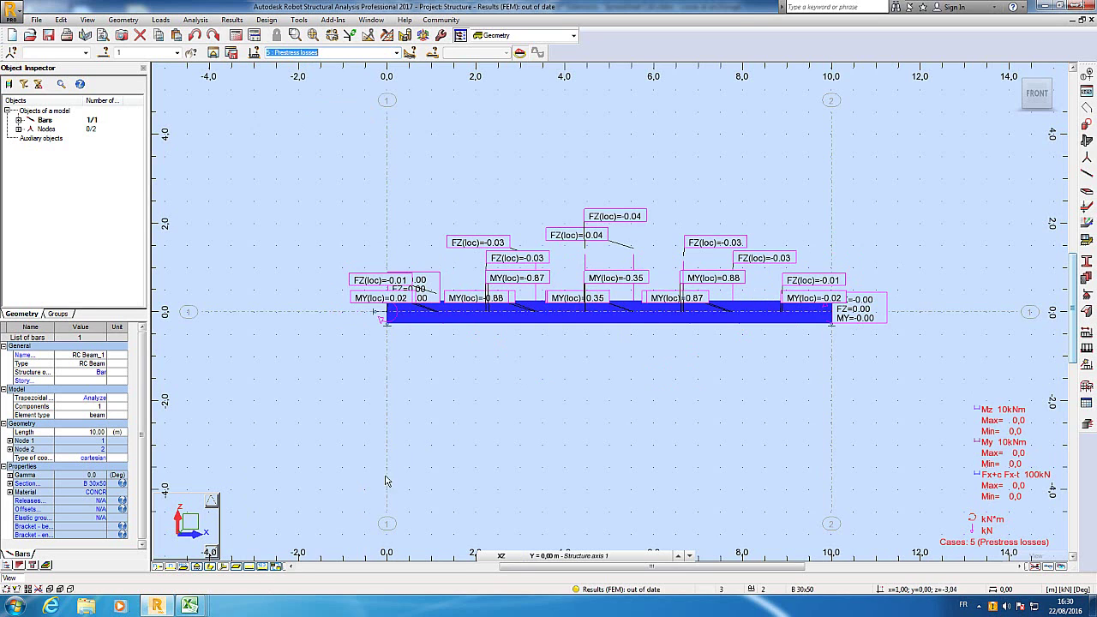
click(212, 568)
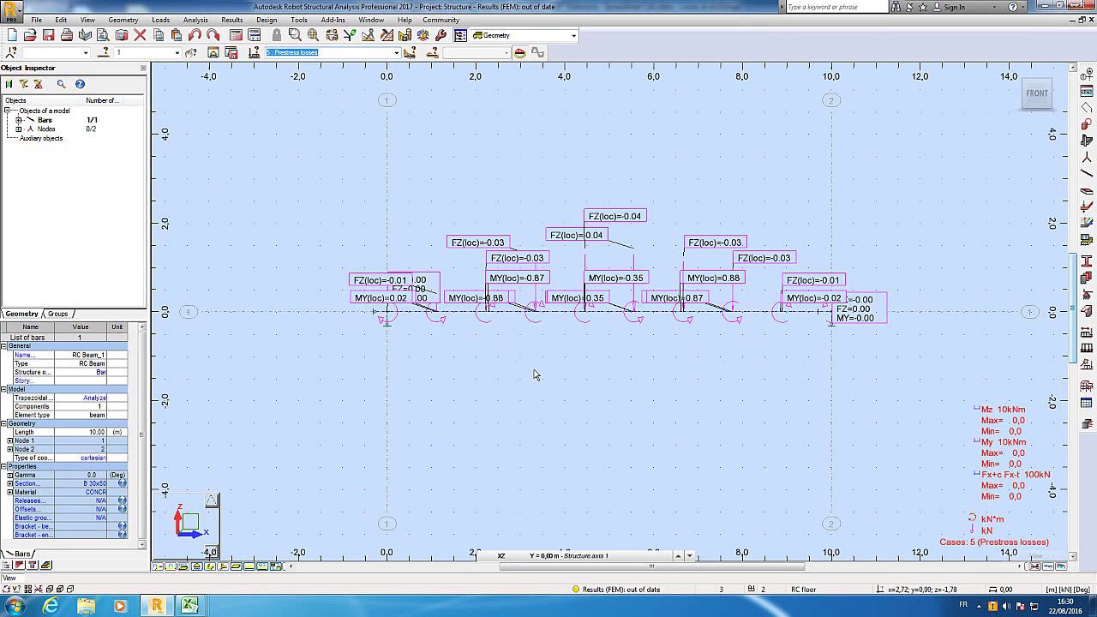
middle_drag(534, 375, 505, 360)
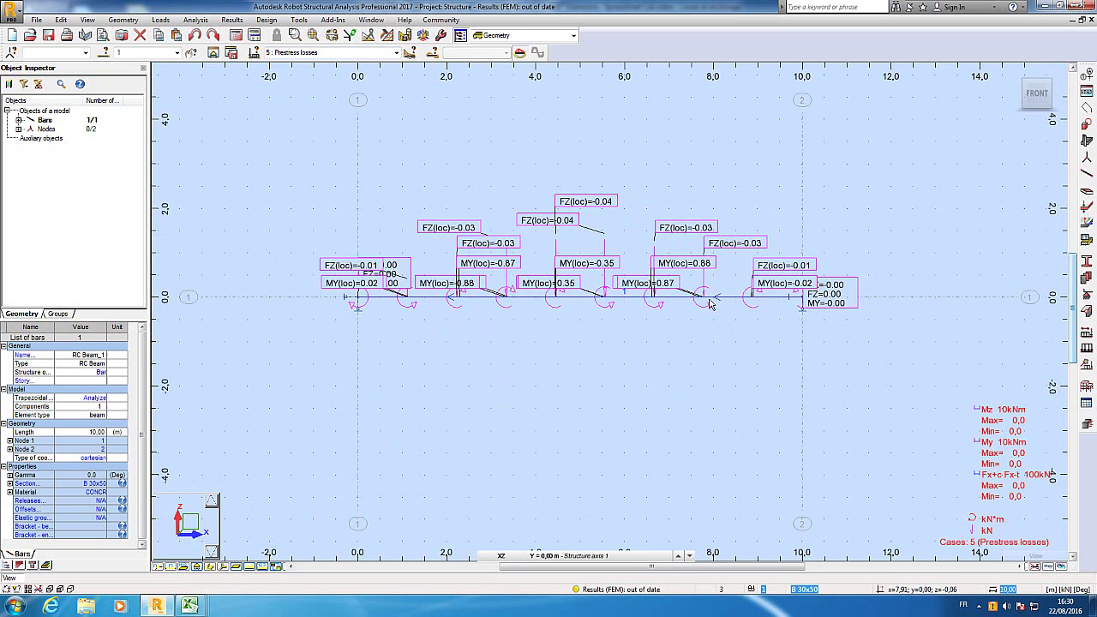
click(621, 386)
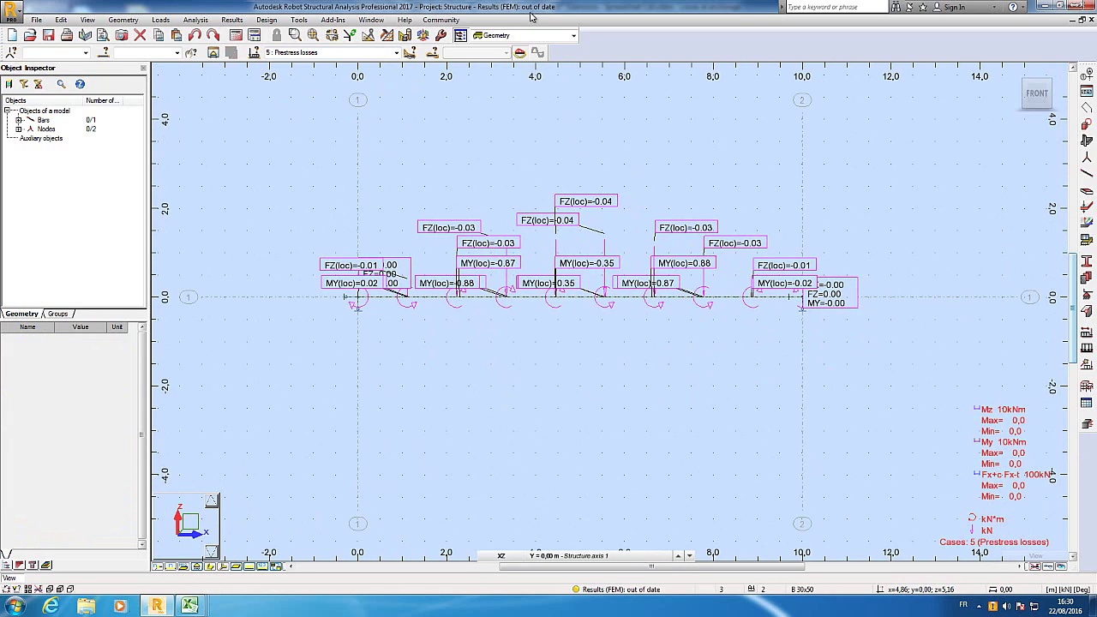
Switch Robot to the Loads layout, then bring up the EC2 friction losses scheme in Excel
click(495, 35)
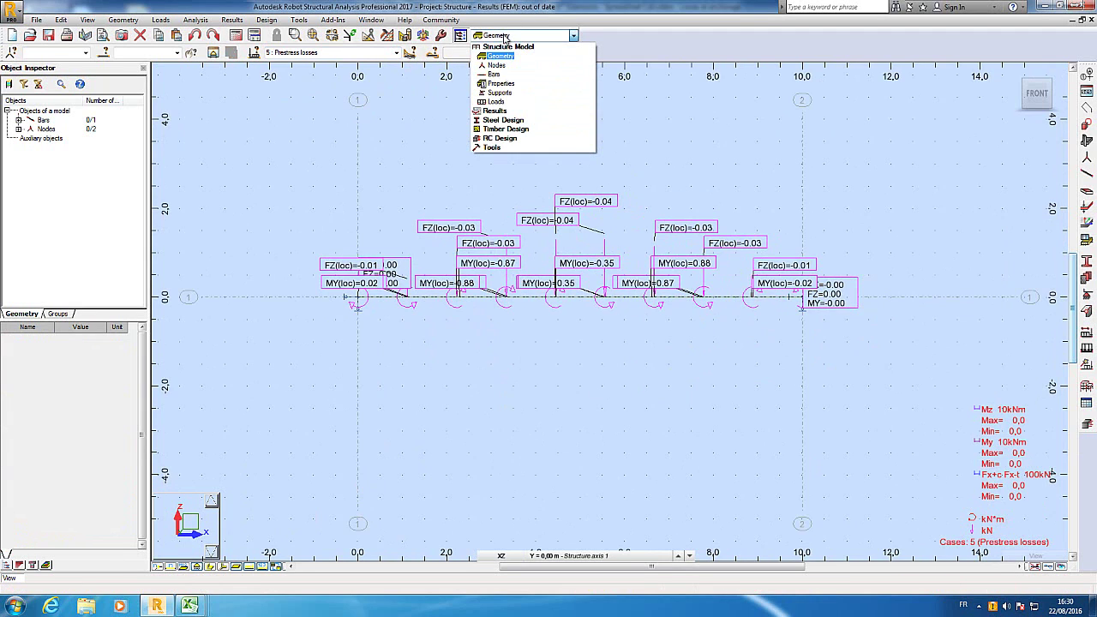
click(496, 101)
mouse_move(190, 606)
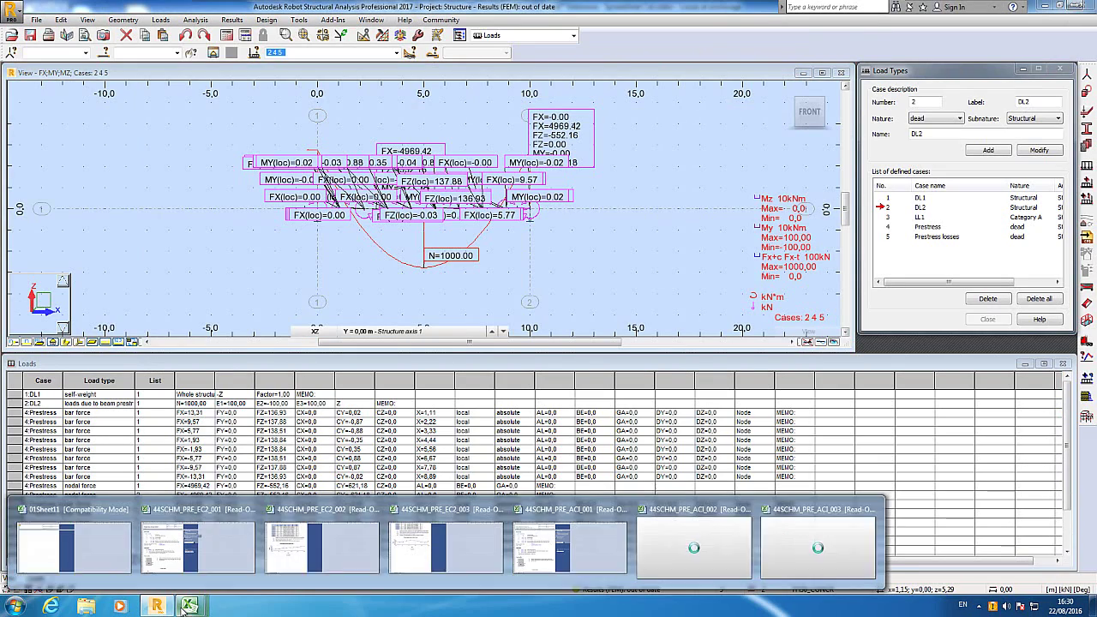
click(190, 556)
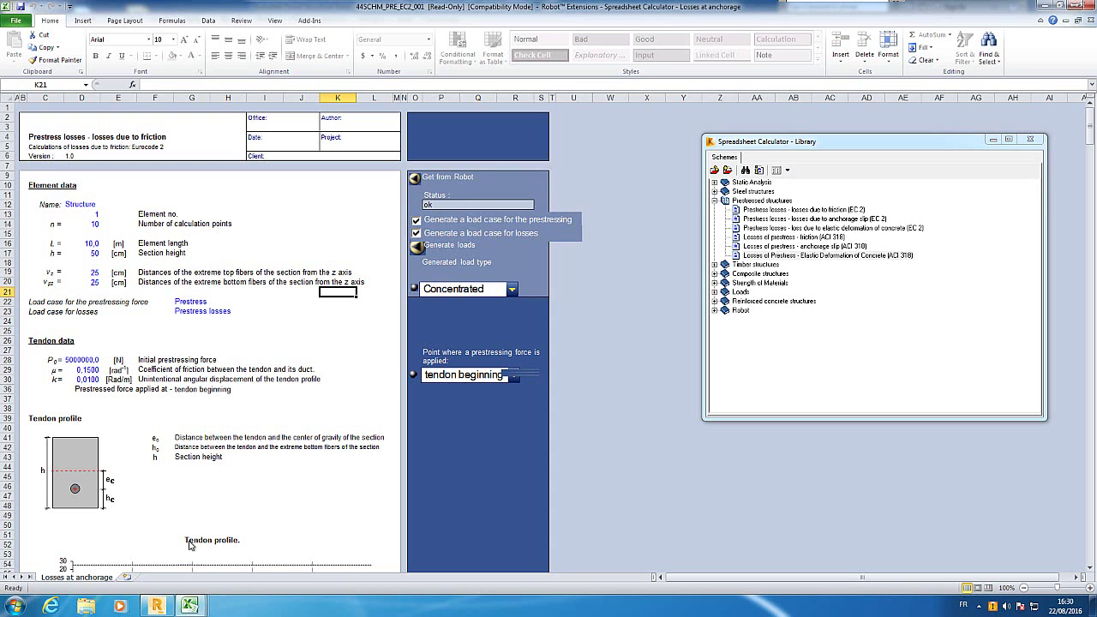
click(848, 210)
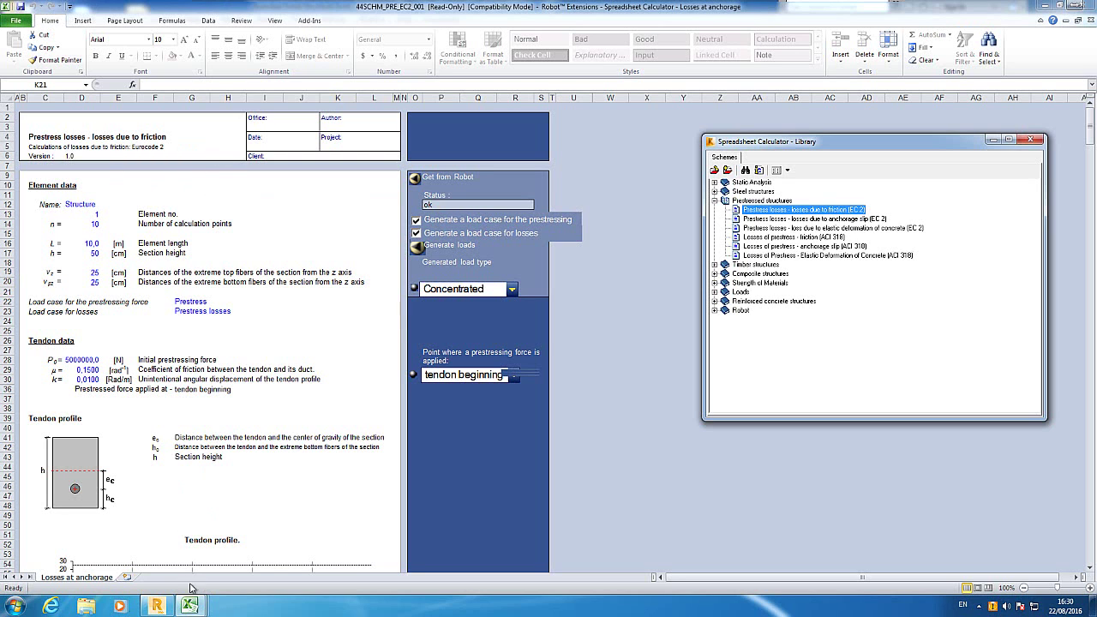
Bring up the _002 workbook and choose its EC2 anchorage slip scheme
mouse_move(191, 604)
click(321, 549)
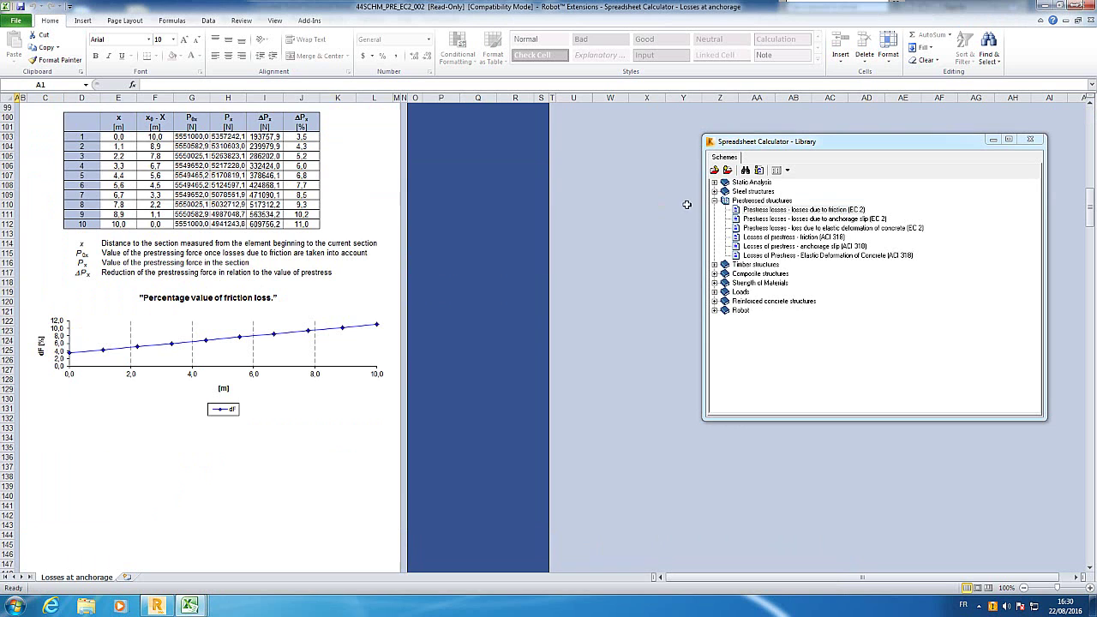
click(412, 240)
scroll(412, 240, up, 20)
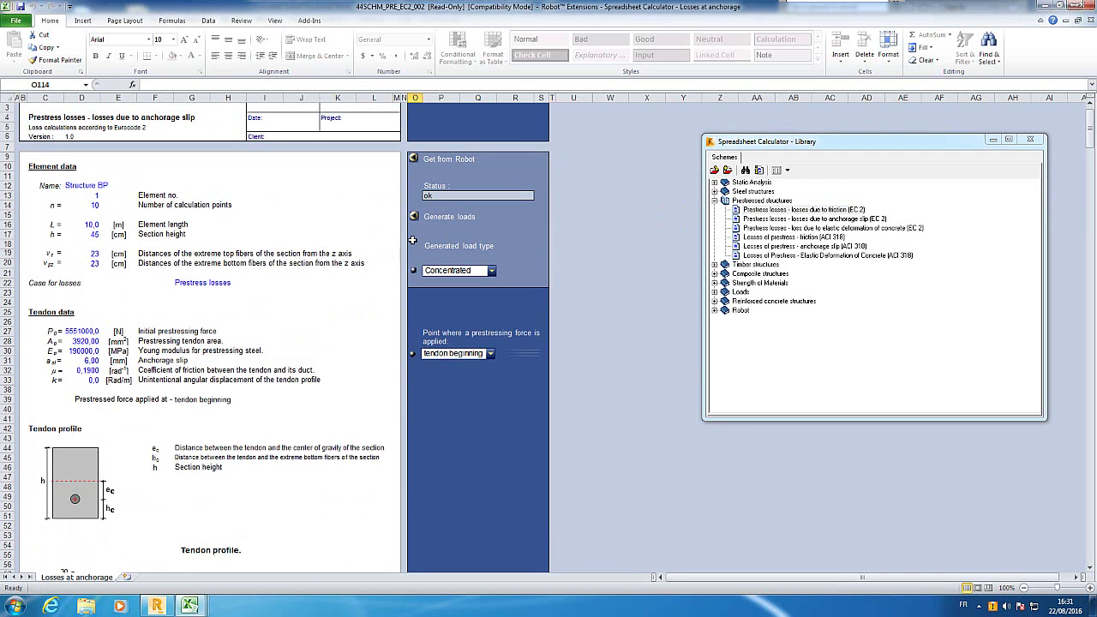
scroll(412, 240, up, 1)
click(843, 220)
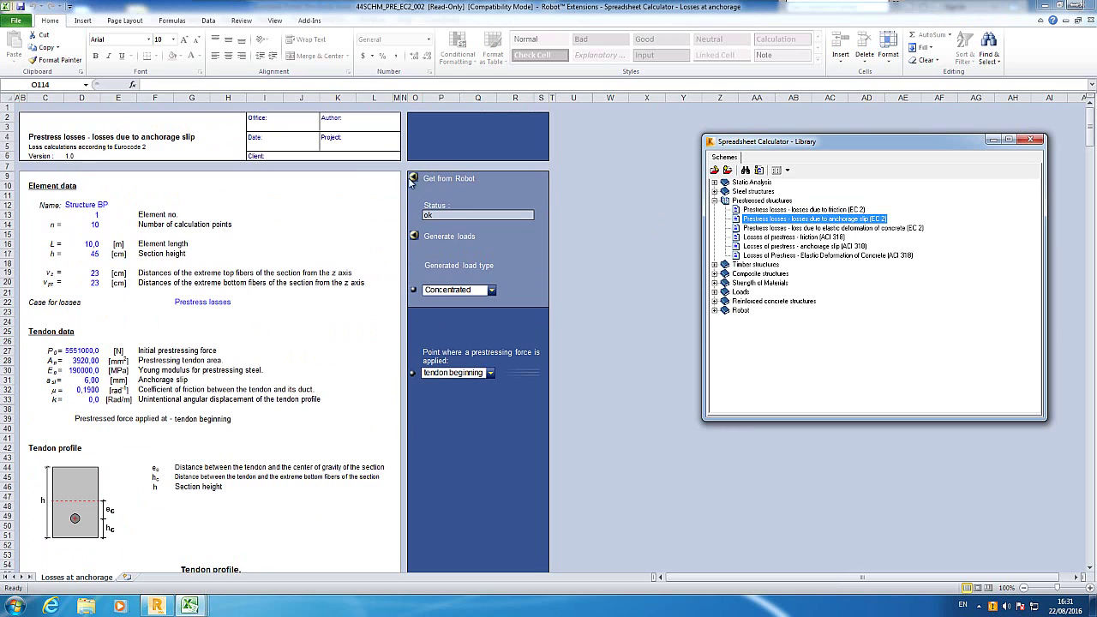
click(321, 258)
scroll(322, 258, down, 1)
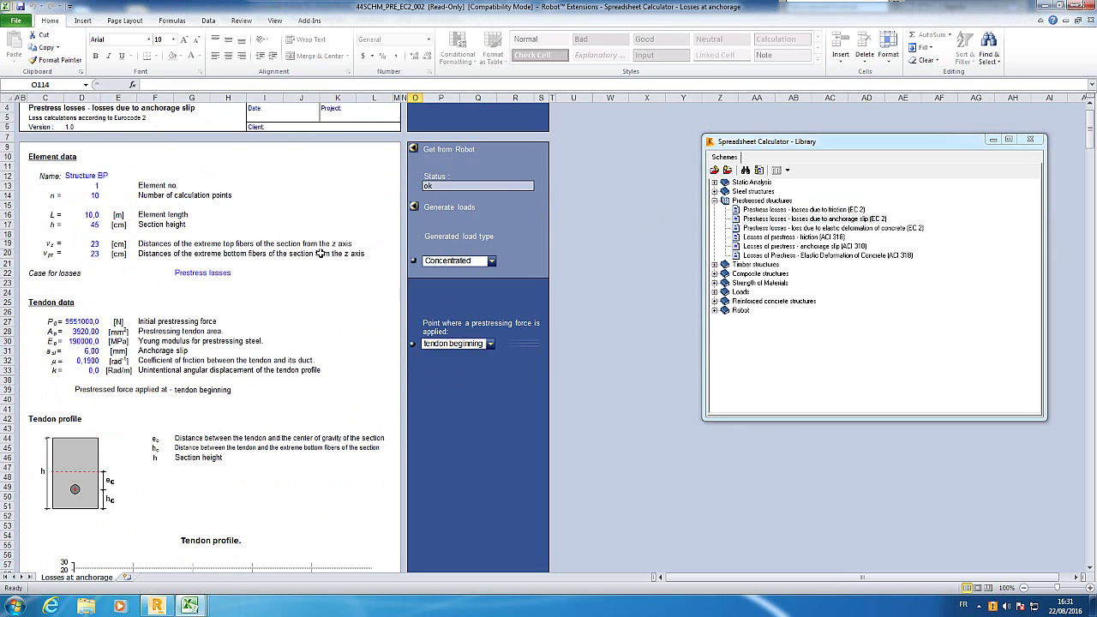
Select bar 1 in Robot and import its data, giving section height 50 cm and fibre distances 25 cm
click(413, 151)
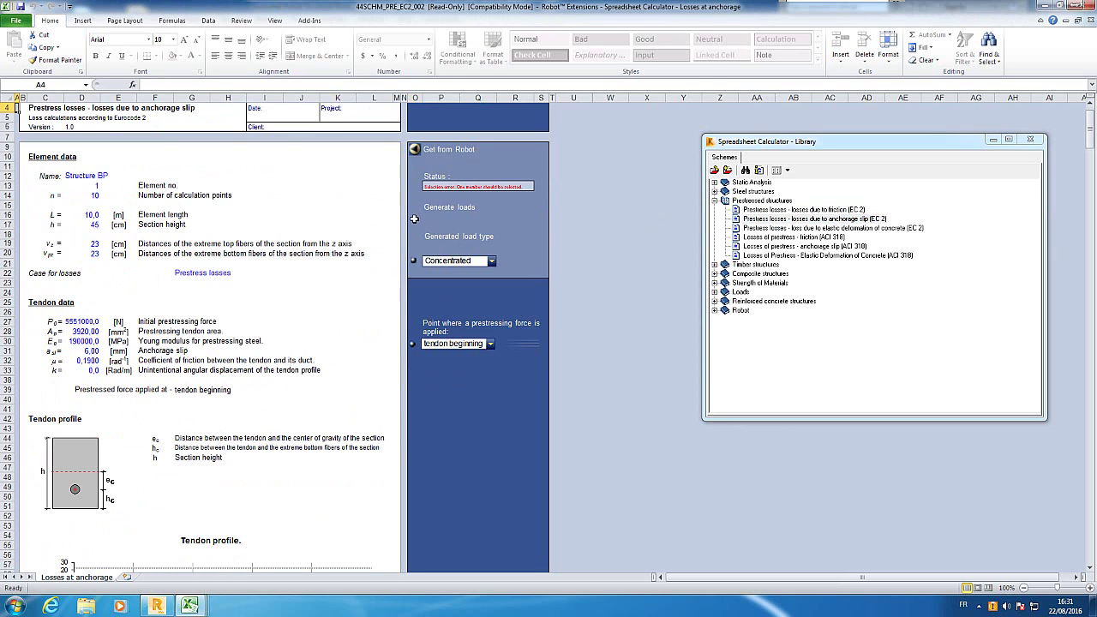
click(155, 606)
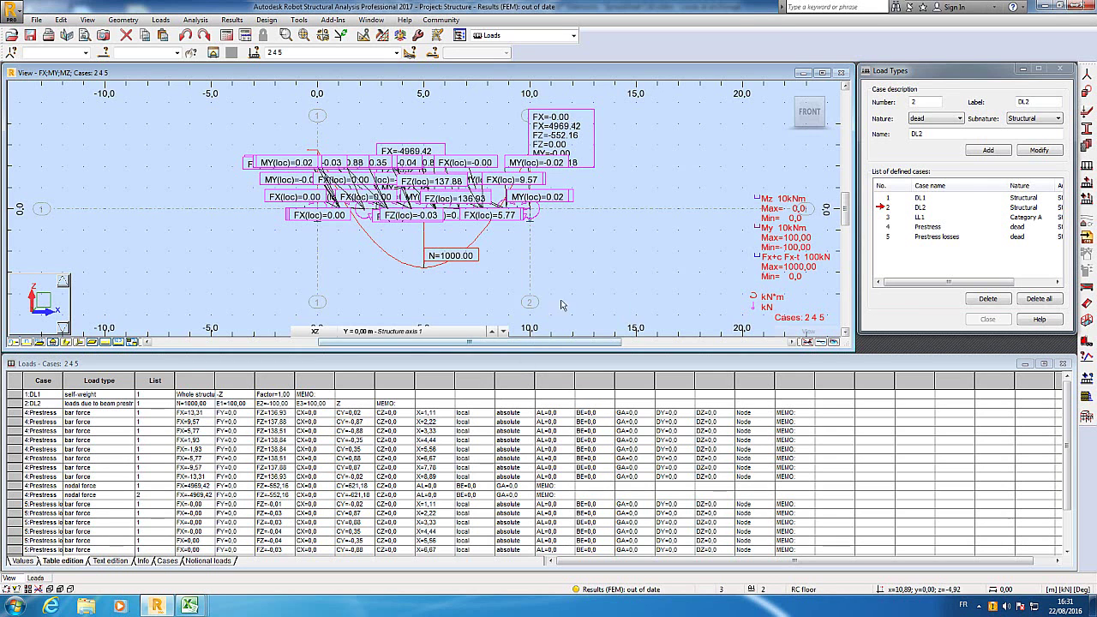
click(461, 436)
click(189, 606)
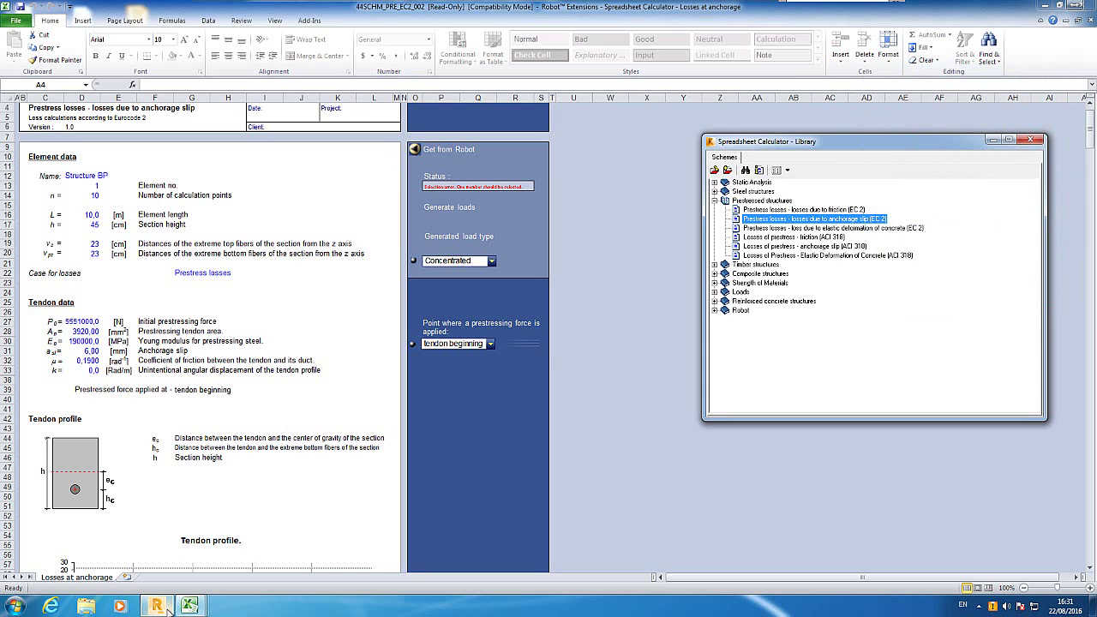
click(415, 149)
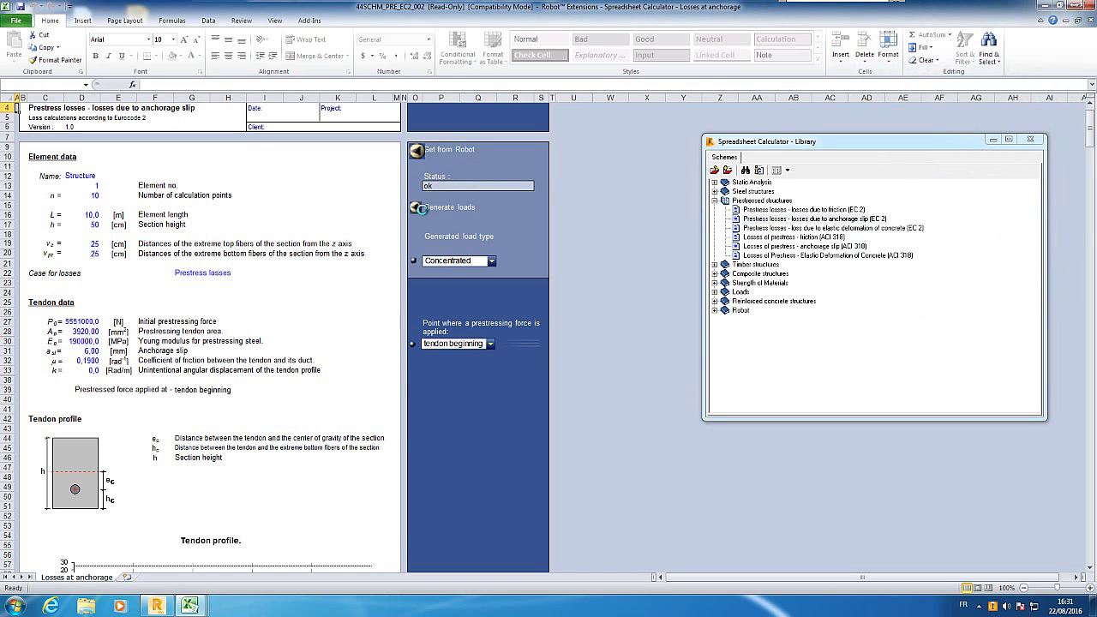
Generate the anchorage slip loss loads into Robot, overwrite Prestress losses, and scroll through the results
click(417, 209)
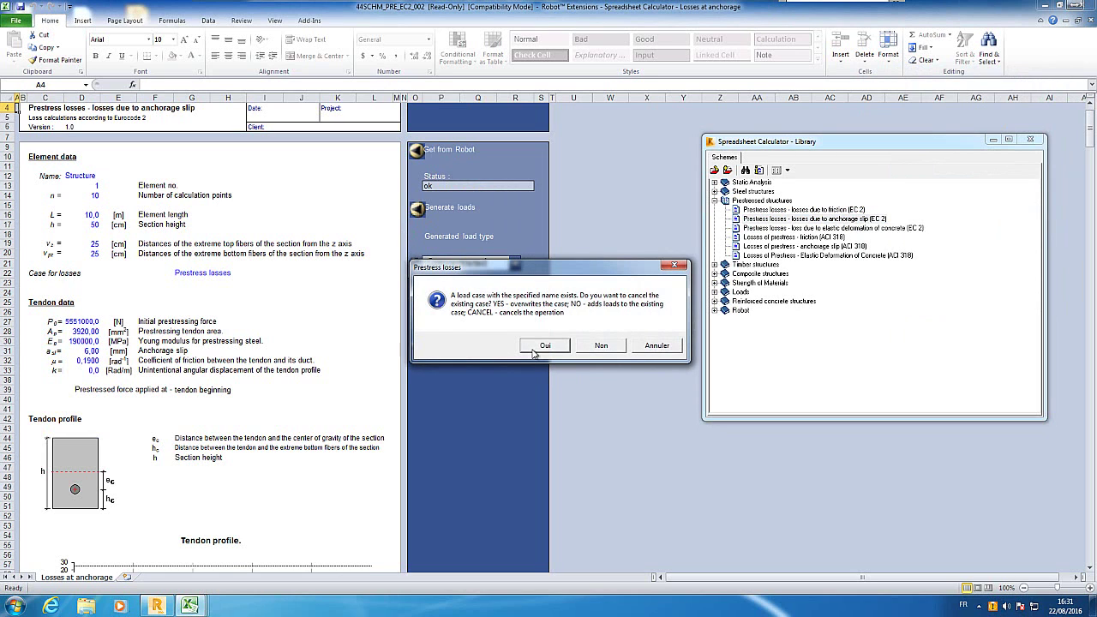
click(535, 348)
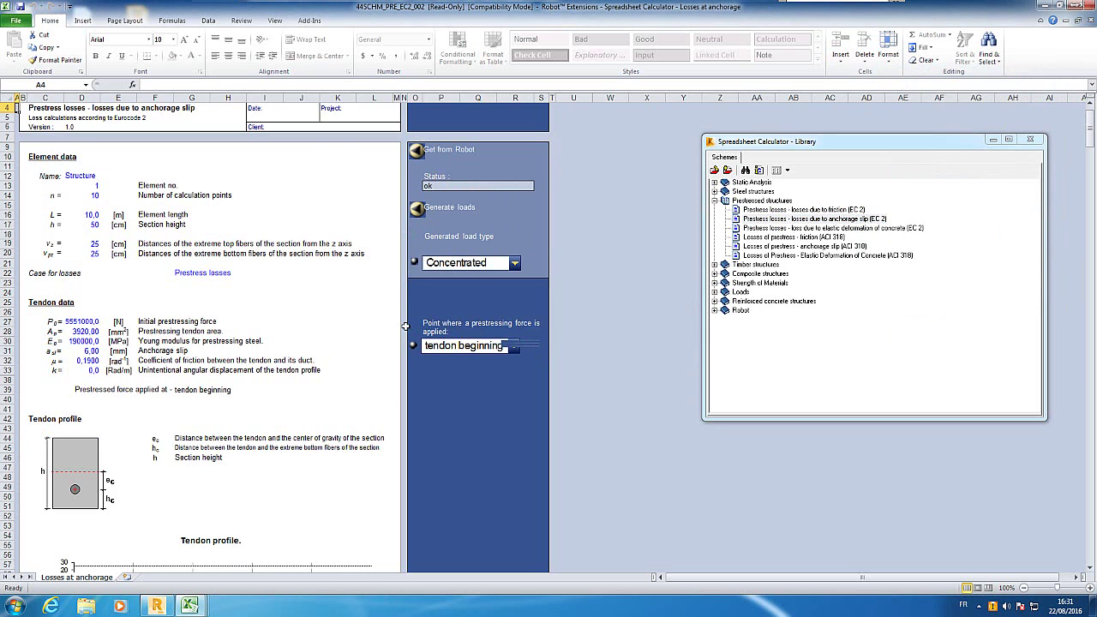
scroll(385, 328, down, 14)
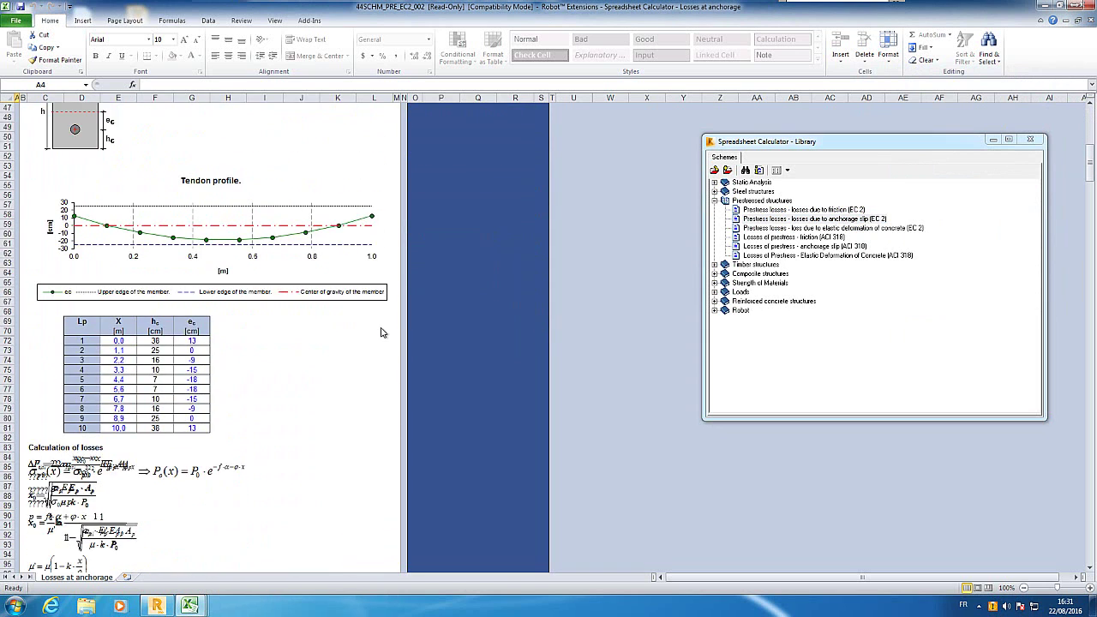
scroll(383, 333, down, 16)
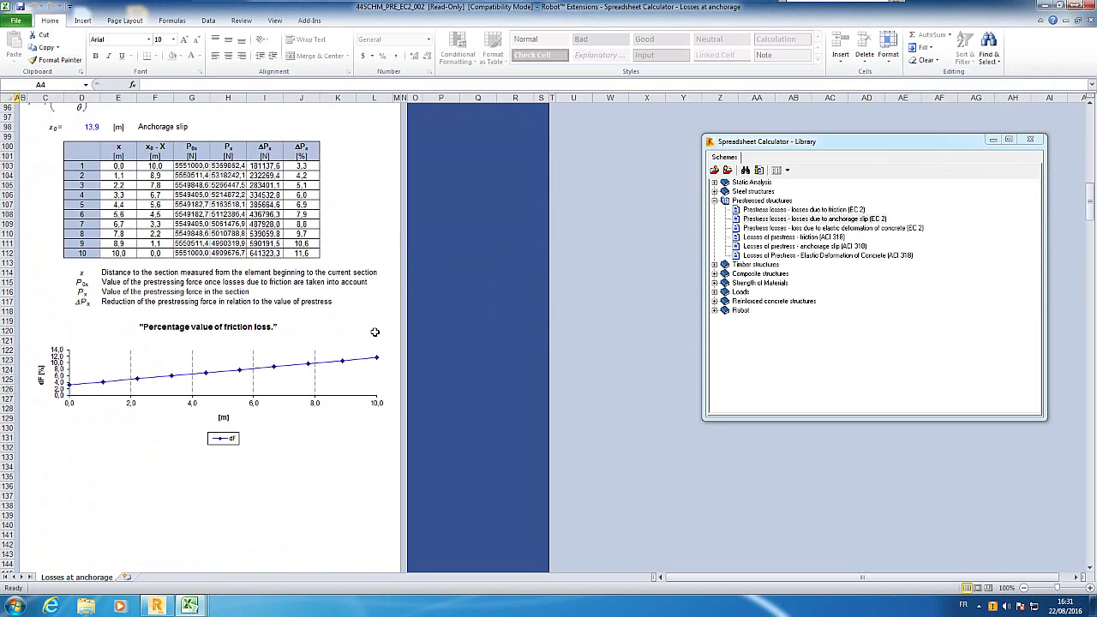
scroll(375, 332, up, 20)
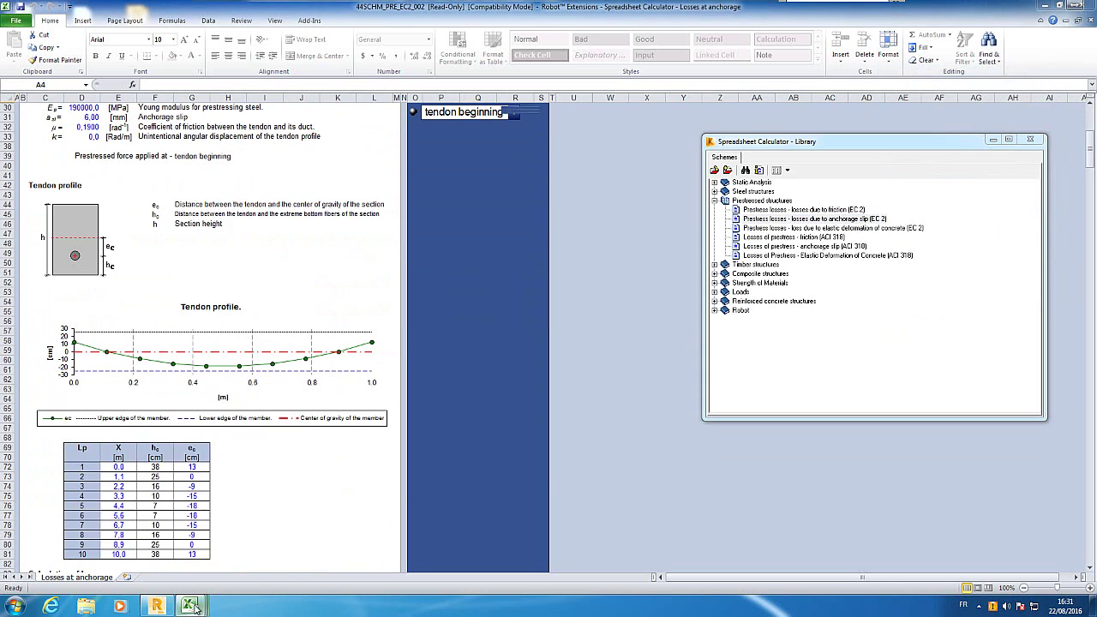
Bring up the 44SCHM_PRE_EC2_003 Deformation of concrete sheet at its top
mouse_move(194, 606)
click(436, 554)
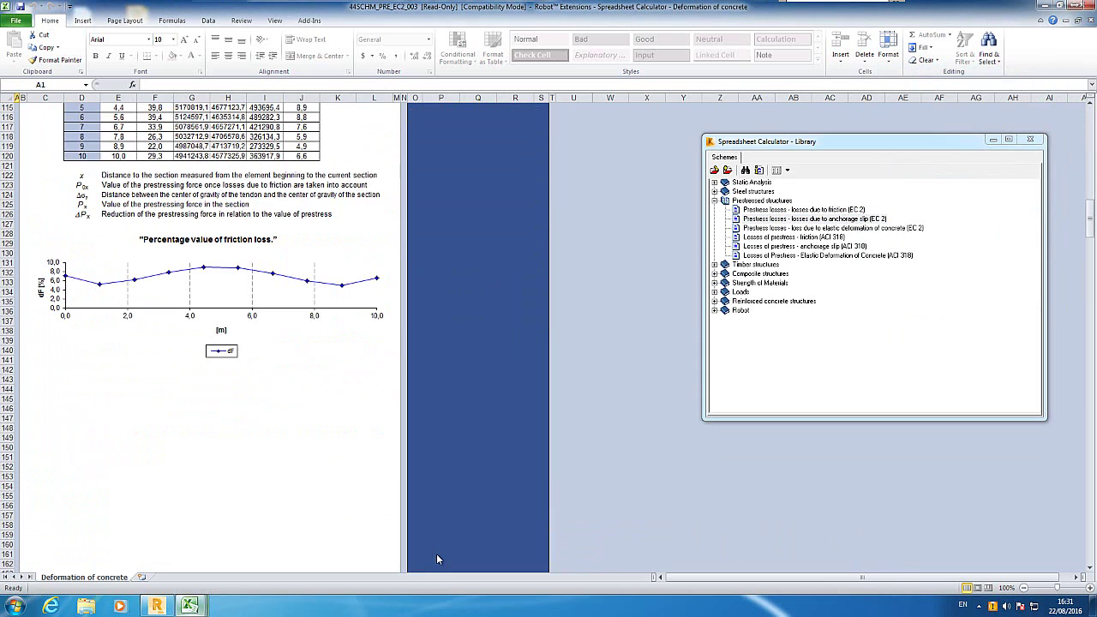
click(446, 370)
scroll(446, 370, up, 20)
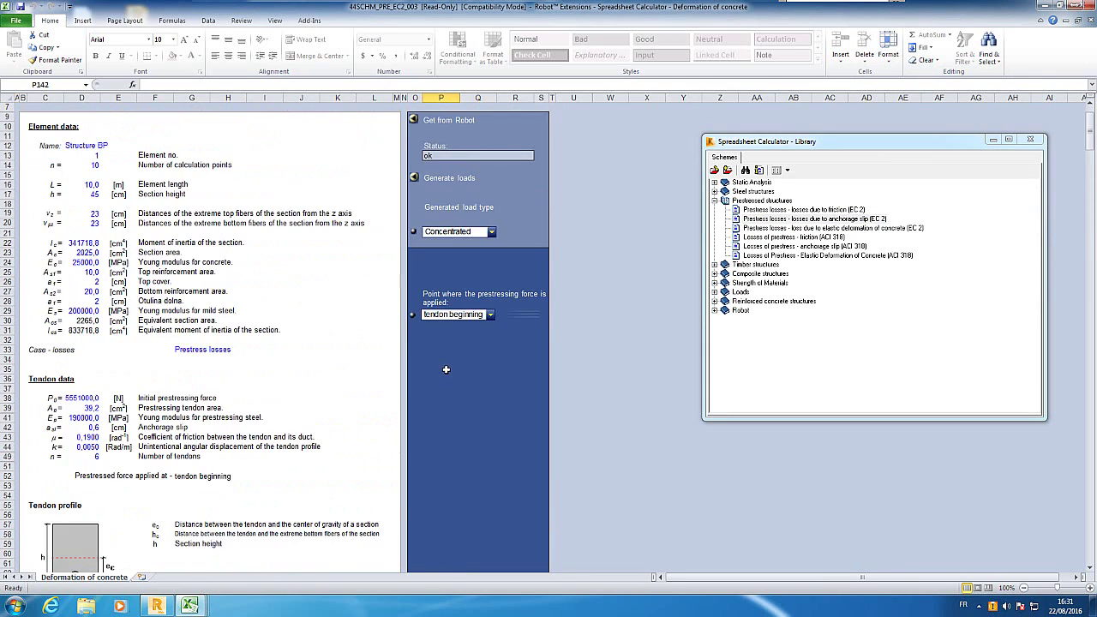
scroll(446, 369, up, 2)
Fetch the element and tendon data from Robot and review the loss table
click(414, 180)
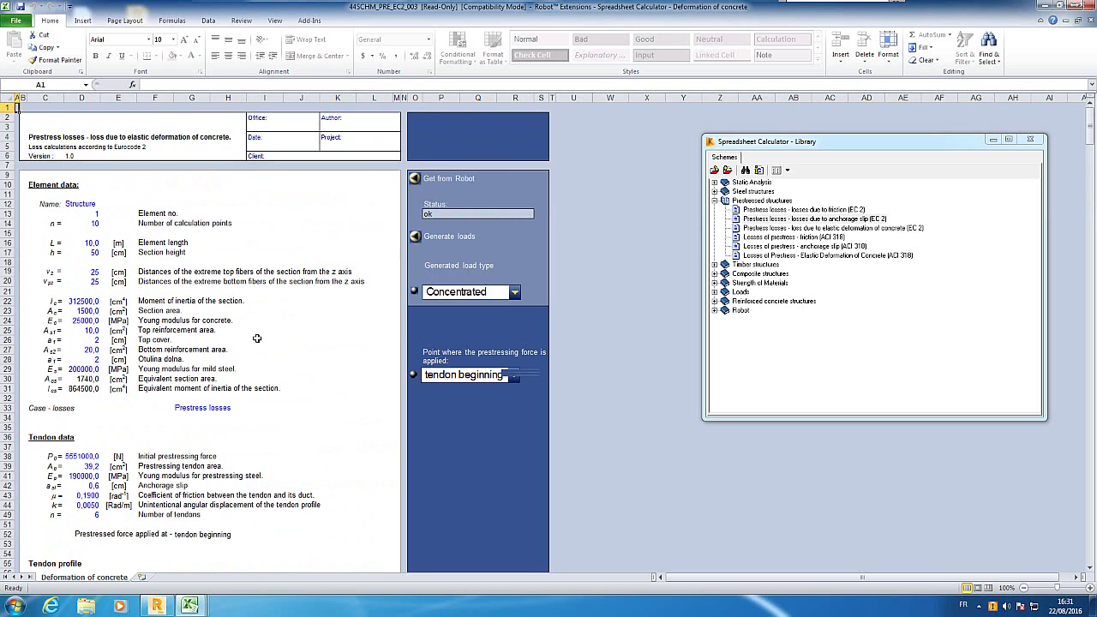
scroll(354, 321, down, 20)
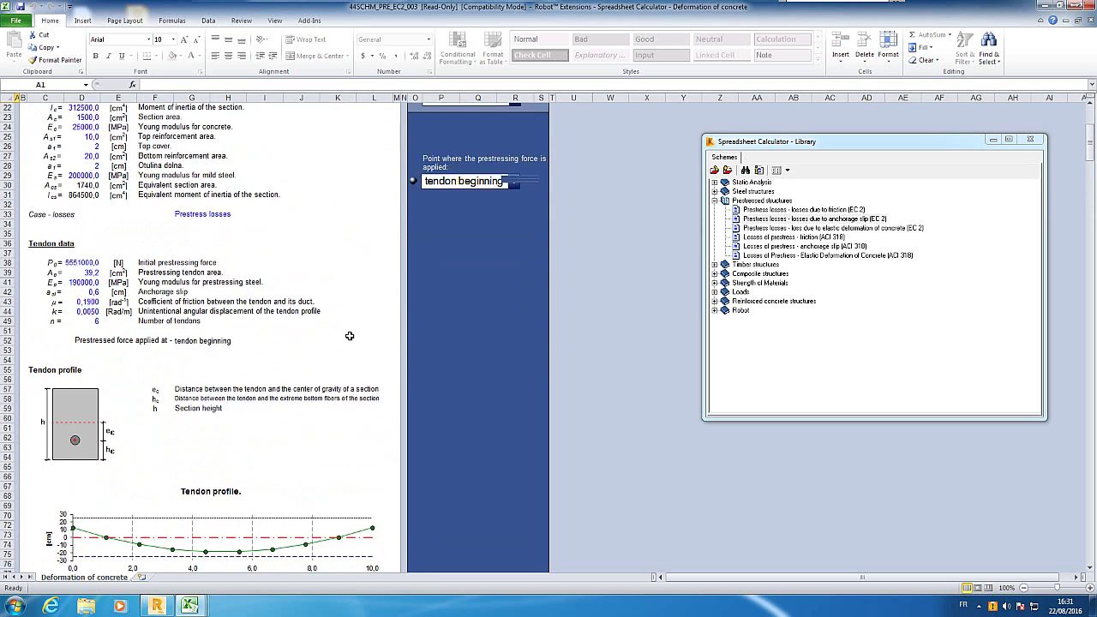
scroll(346, 347, down, 15)
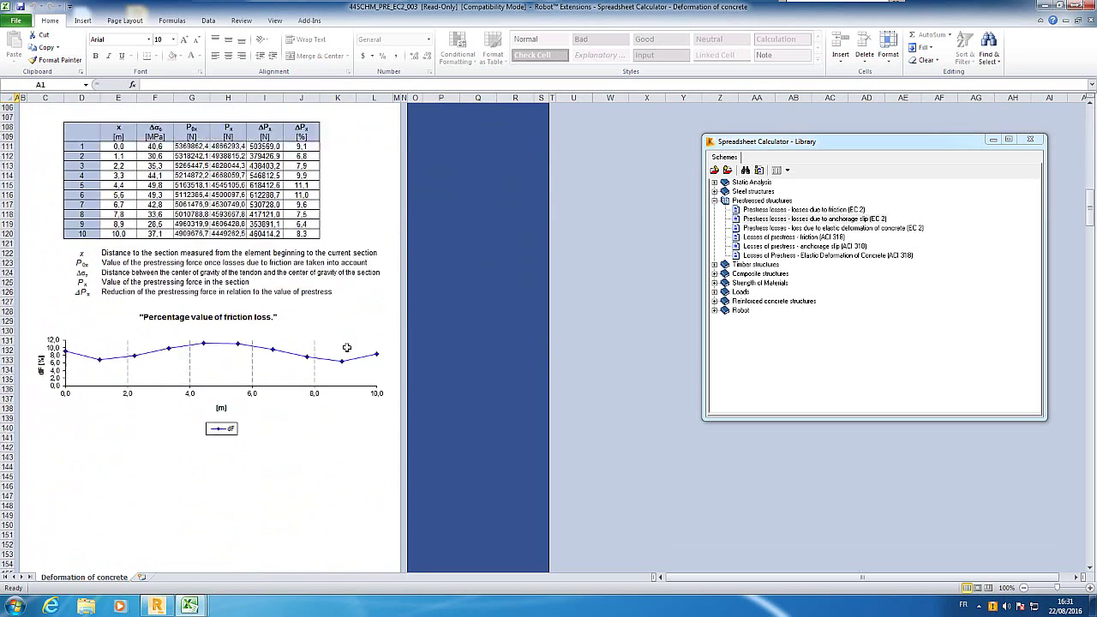
scroll(347, 350, up, 20)
scroll(348, 353, up, 9)
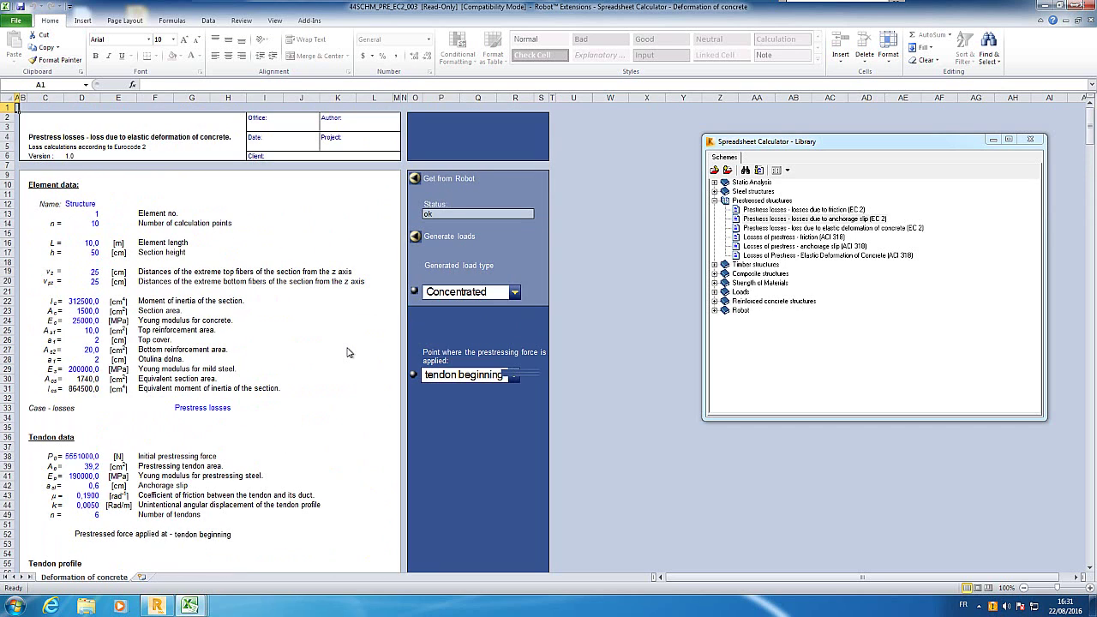
Generate the elastic-deformation loss loads in Robot, overwriting the existing load case
click(416, 238)
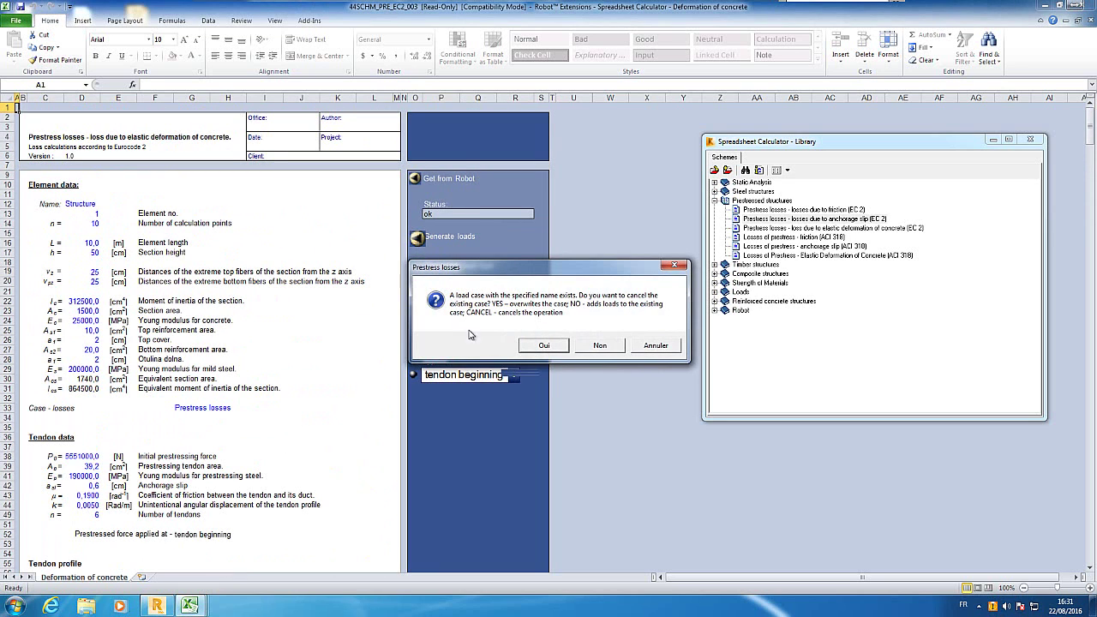
click(545, 345)
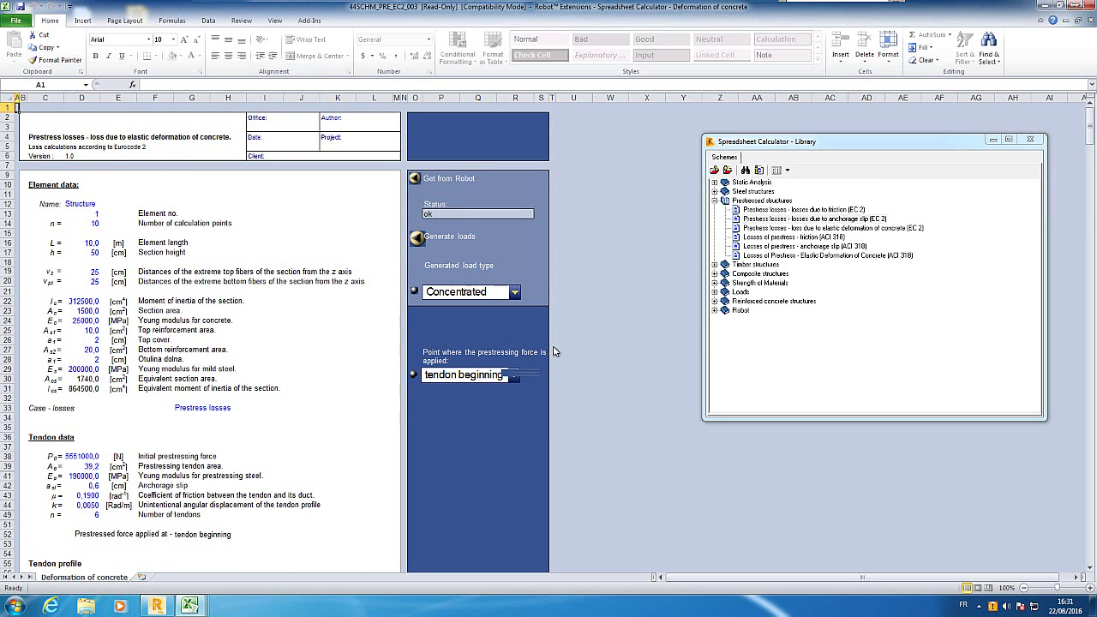
click(187, 605)
click(538, 547)
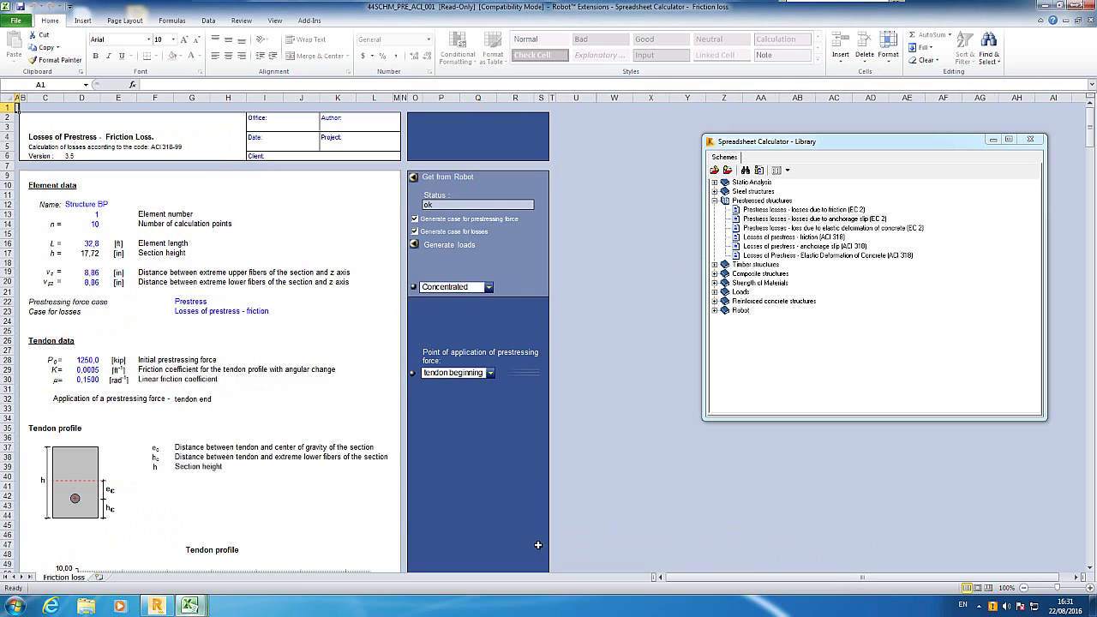
click(226, 243)
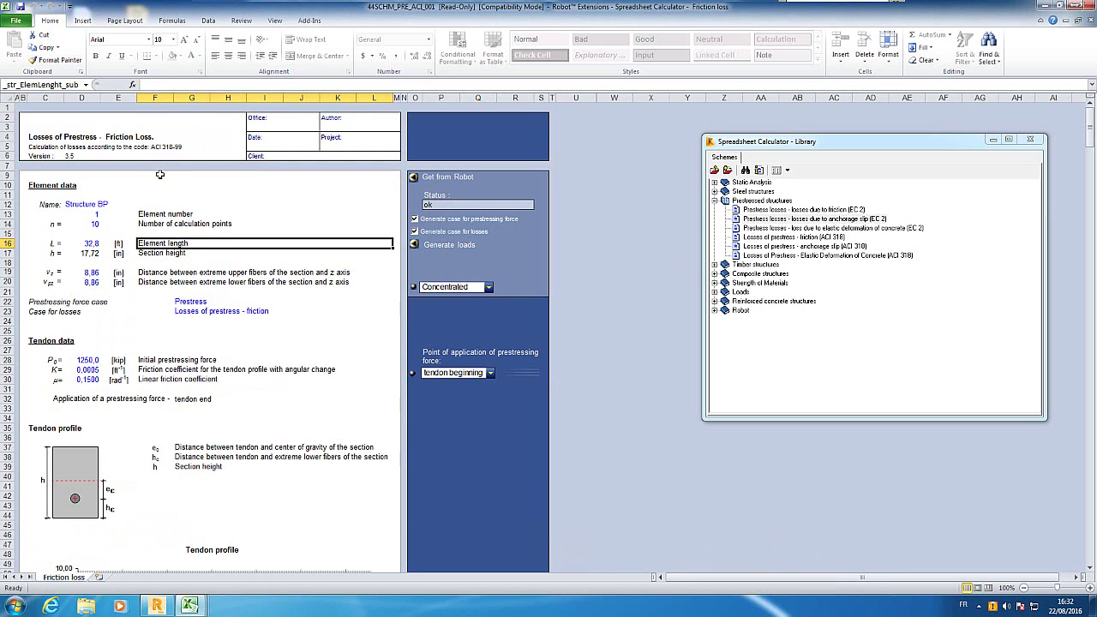
click(832, 238)
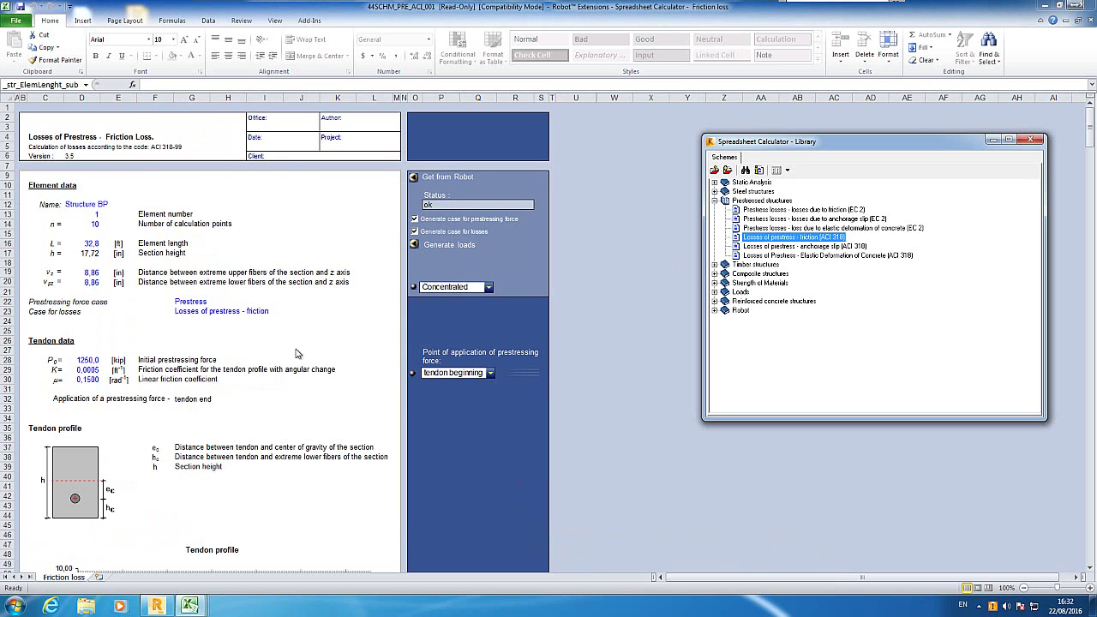
scroll(297, 357, down, 17)
scroll(291, 405, down, 12)
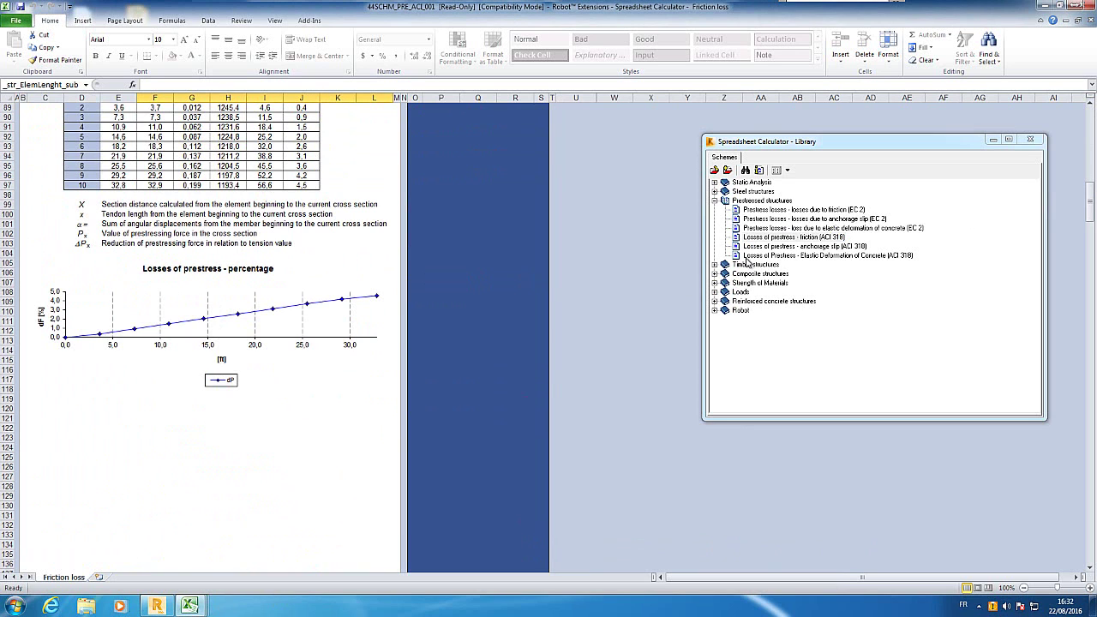
mouse_move(190, 606)
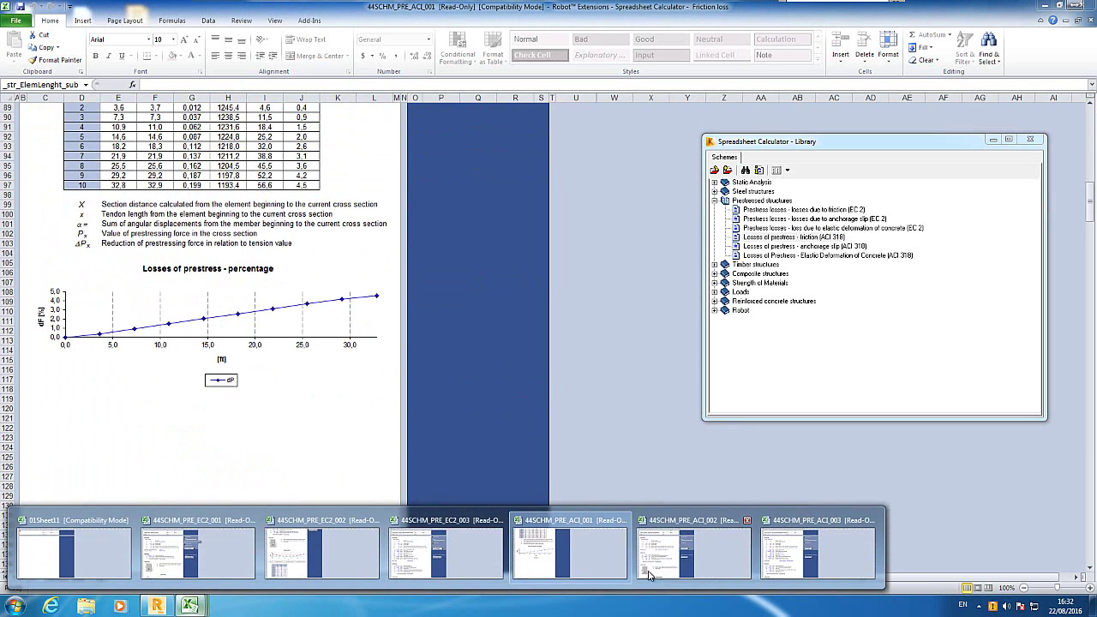
Review the results in the ACI anchorage slip loss workbook
click(693, 542)
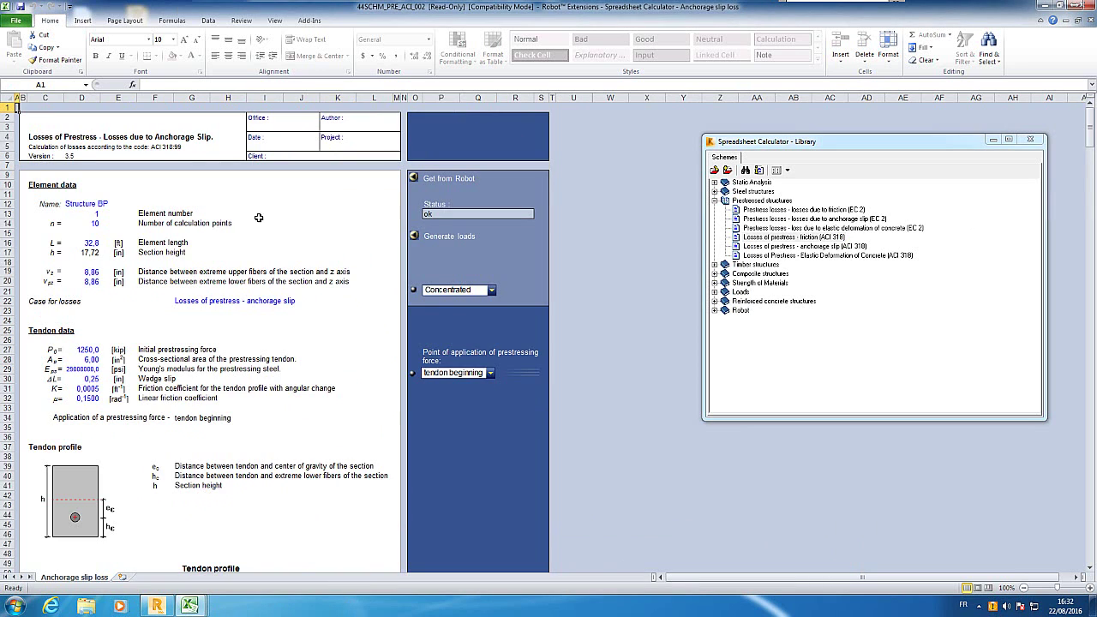
scroll(258, 218, down, 16)
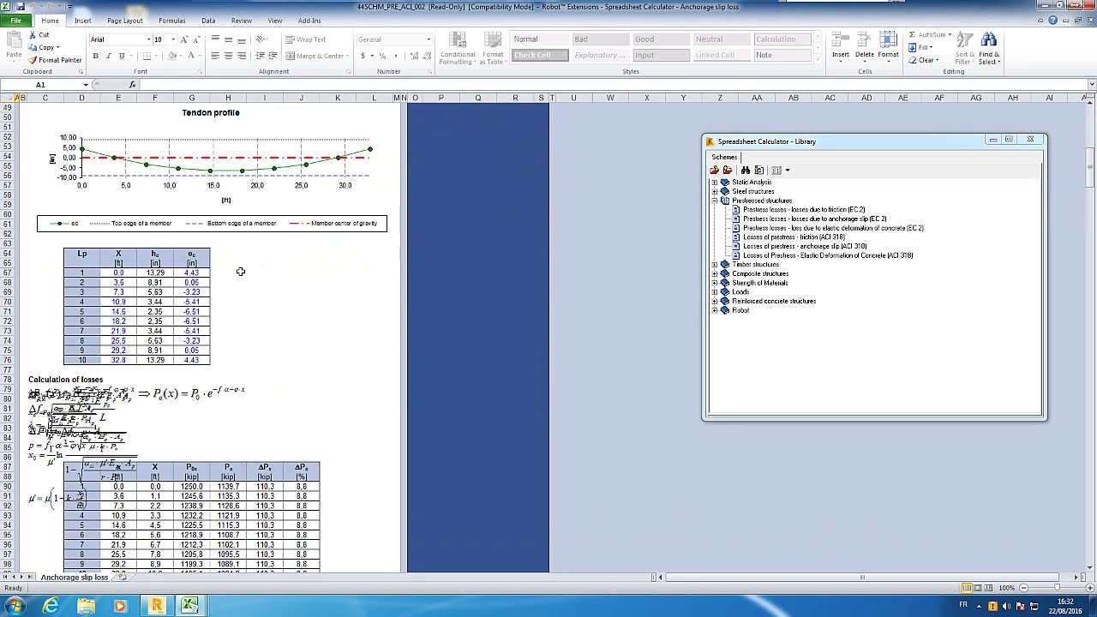
scroll(241, 272, down, 14)
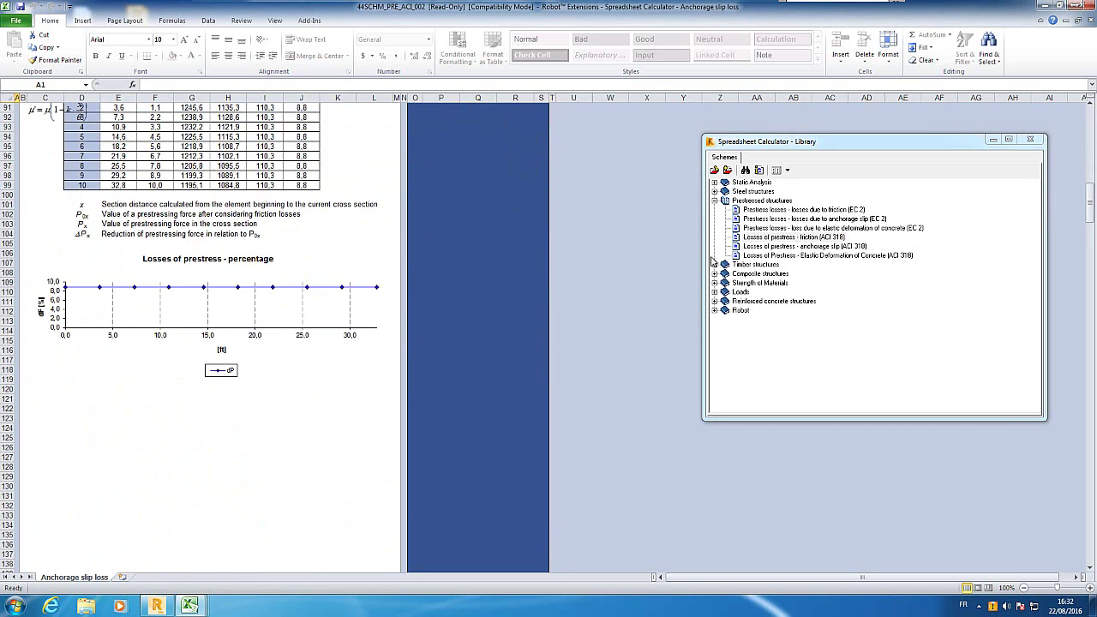
Open the ACI 318 elastic deformation scheme and review losses from 15.3% to 29.4%
mouse_move(190, 606)
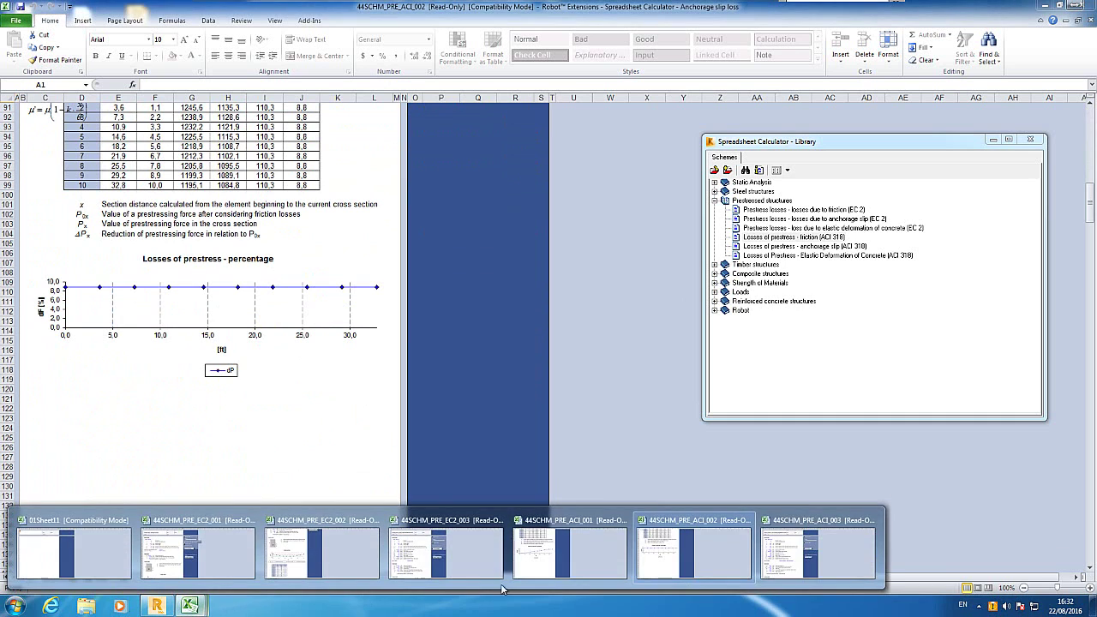
click(780, 548)
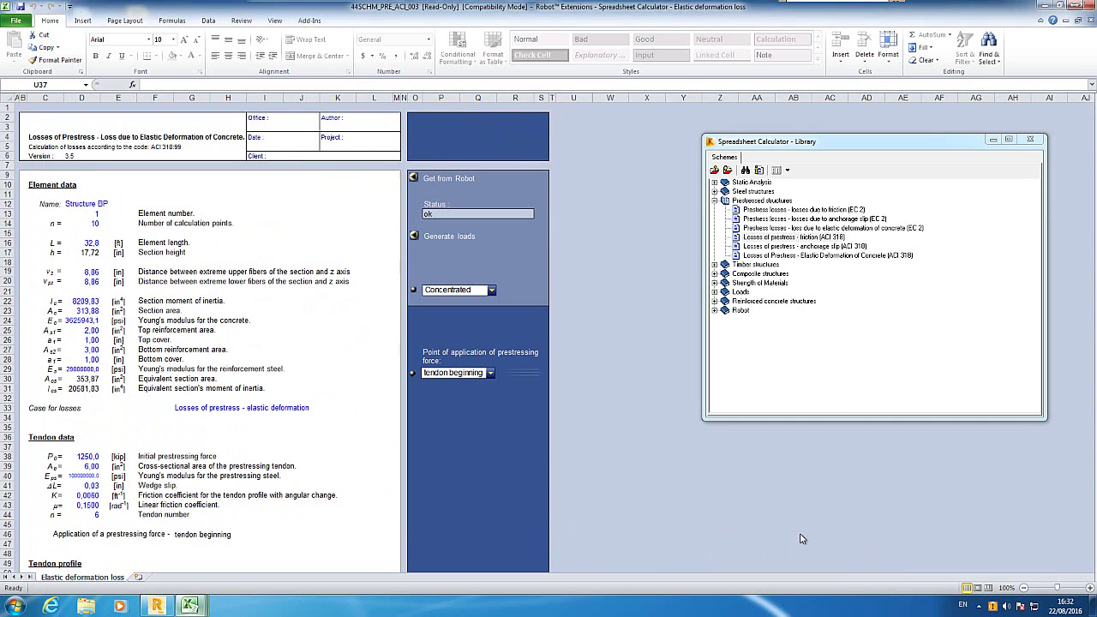
click(841, 256)
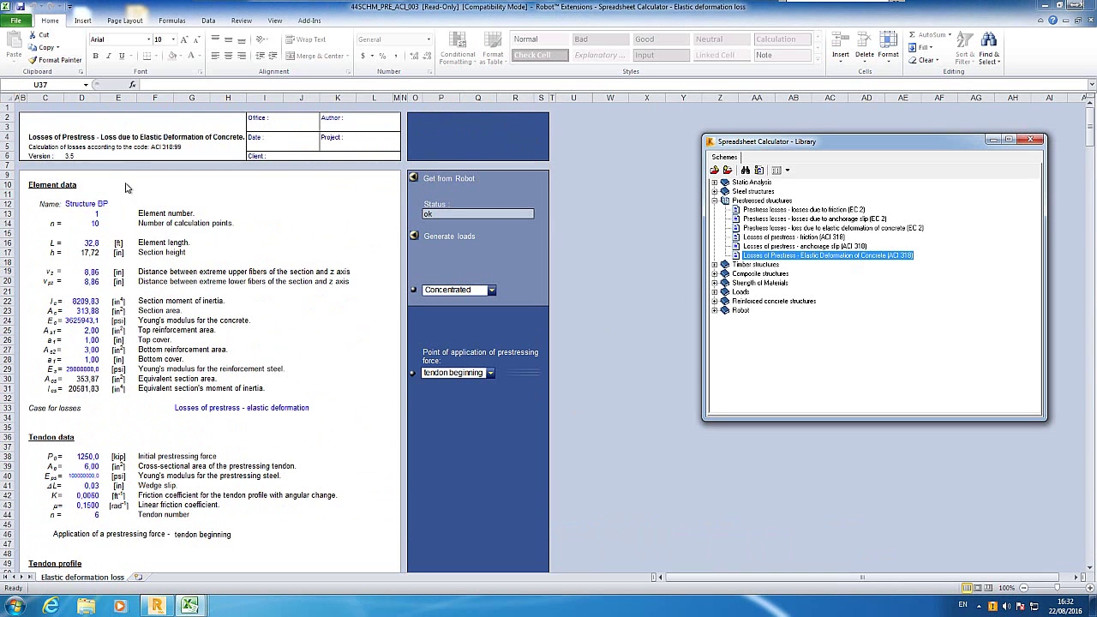
scroll(195, 286, down, 5)
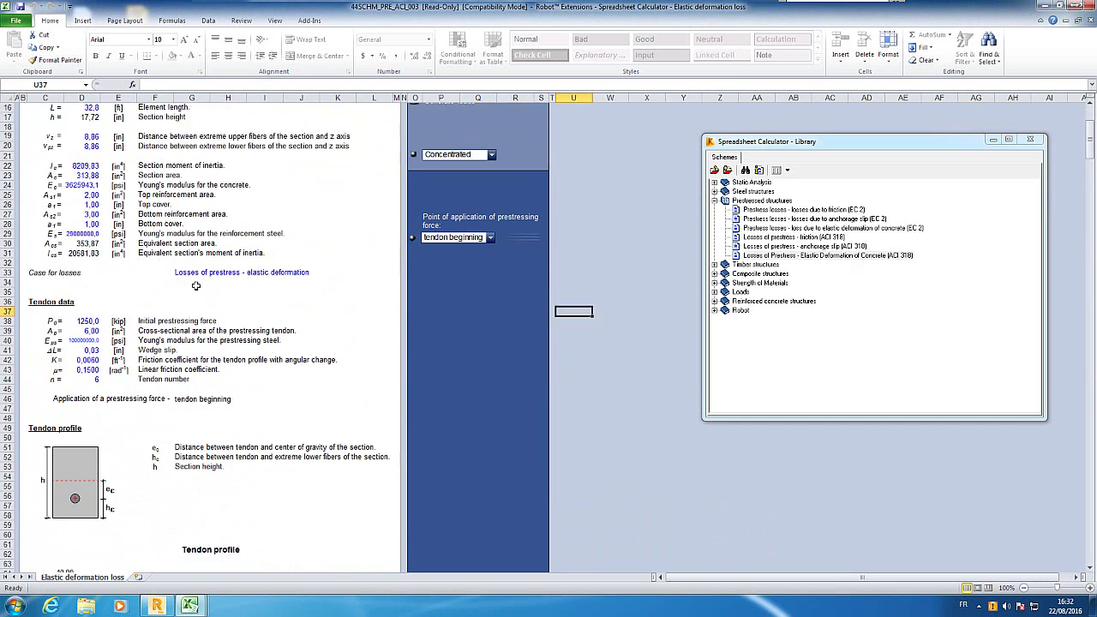
scroll(196, 286, down, 19)
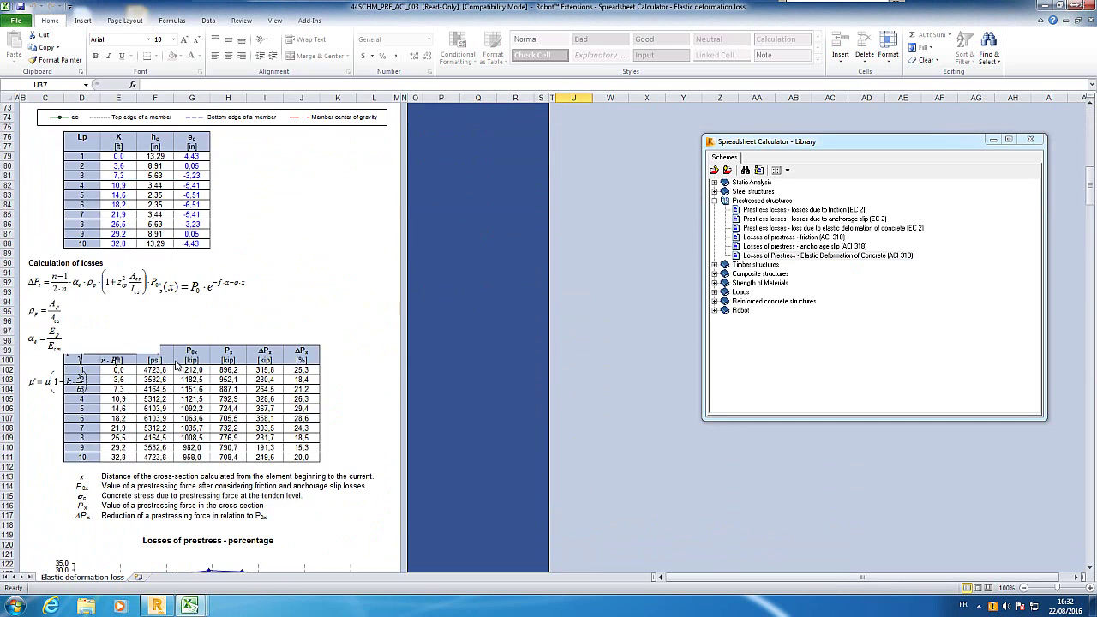
scroll(65, 328, down, 4)
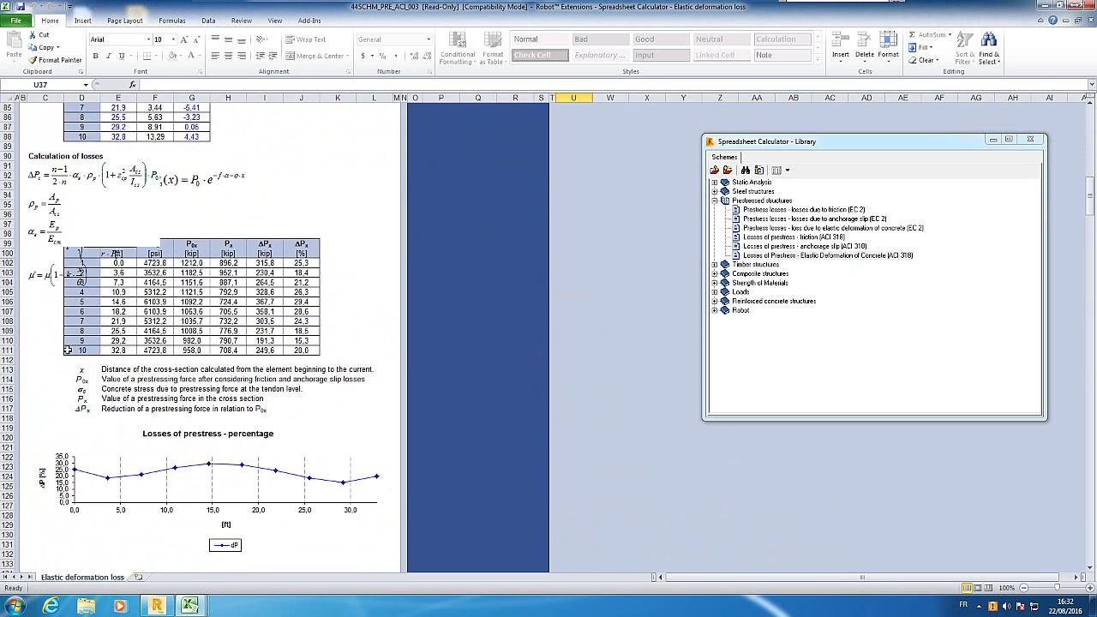
scroll(63, 366, down, 4)
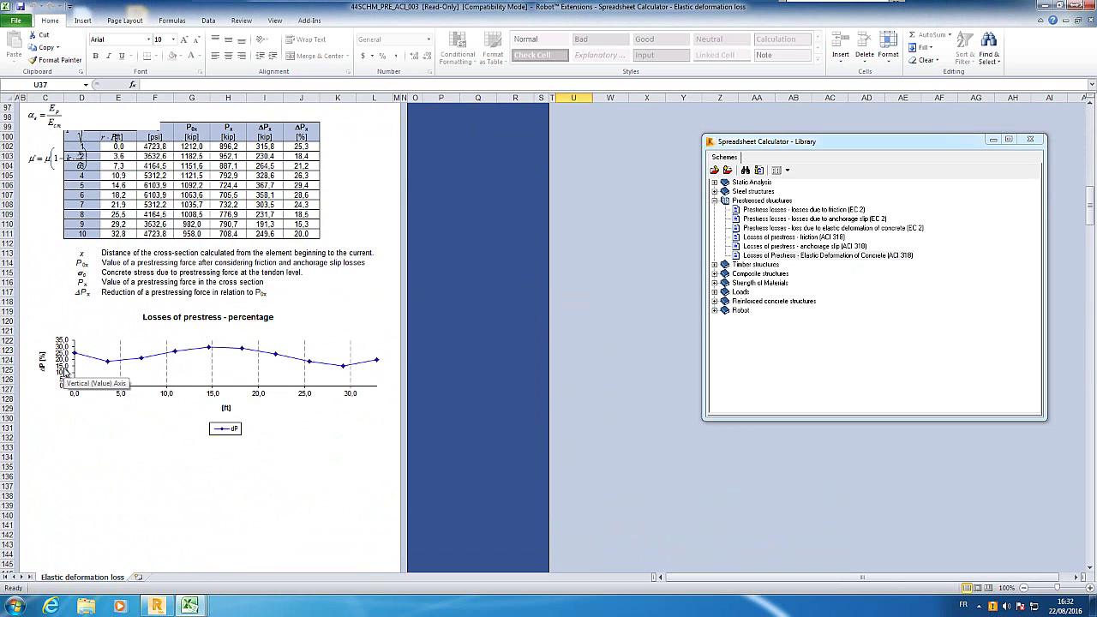